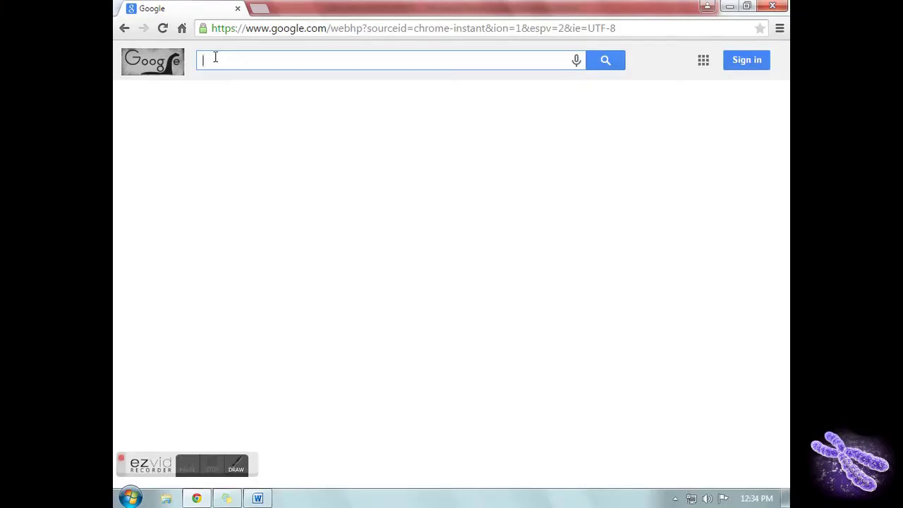
# Search Google for 'blast' and open the NCBI BLAST home page at its Basic BLAST list
pyautogui.write('t')
pyautogui.press('Return')
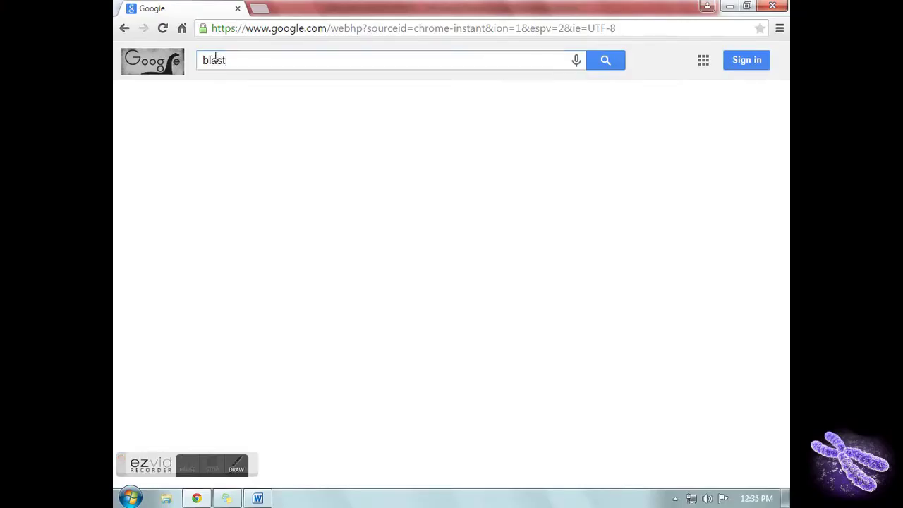
pyautogui.click(284, 162)
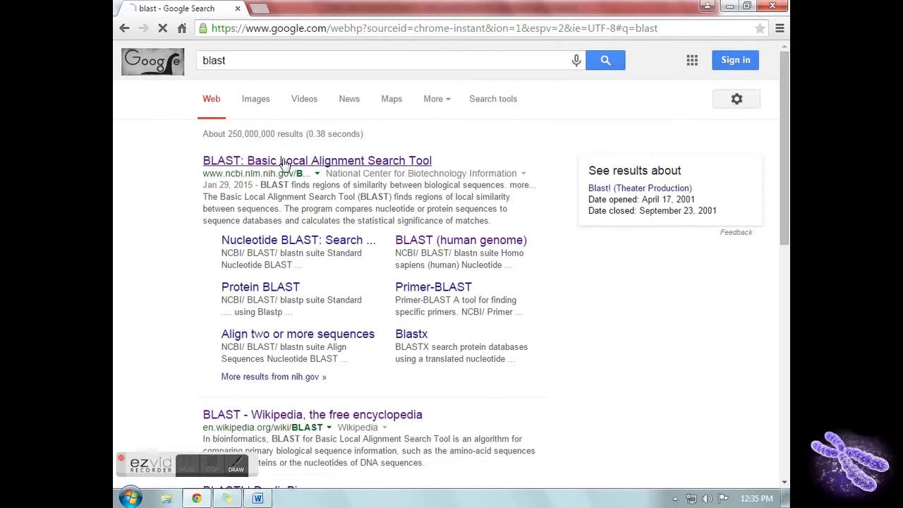
pyautogui.scroll(-2, 316, 162)
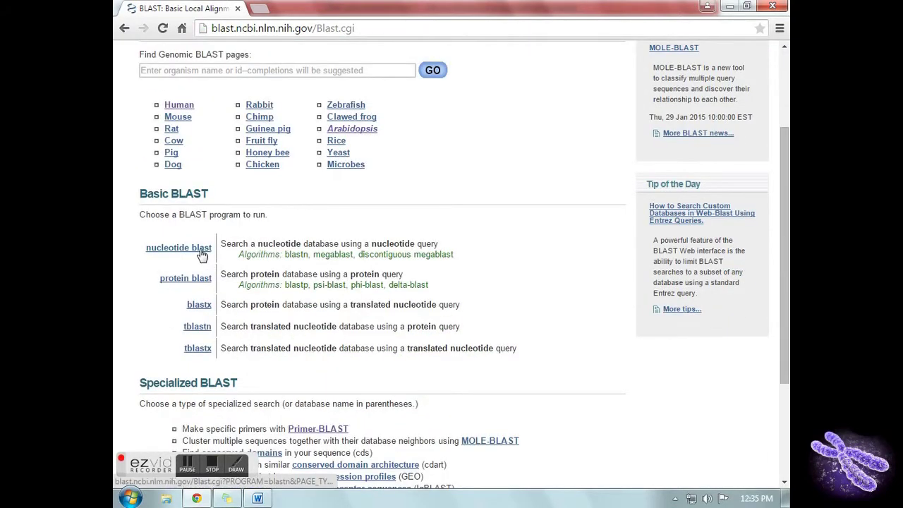
# On the Standard Nucleotide BLAST page, paste the forward primer from Word into the query box
pyautogui.click(202, 250)
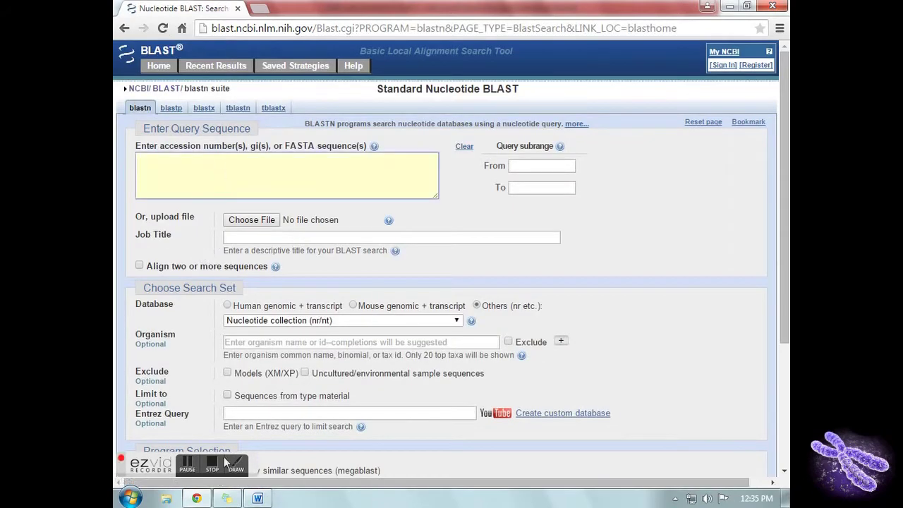
pyautogui.click(258, 498)
pyautogui.moveTo(235, 246); pyautogui.dragTo(583, 251)
pyautogui.rightClick(562, 248)
pyautogui.click(589, 270)
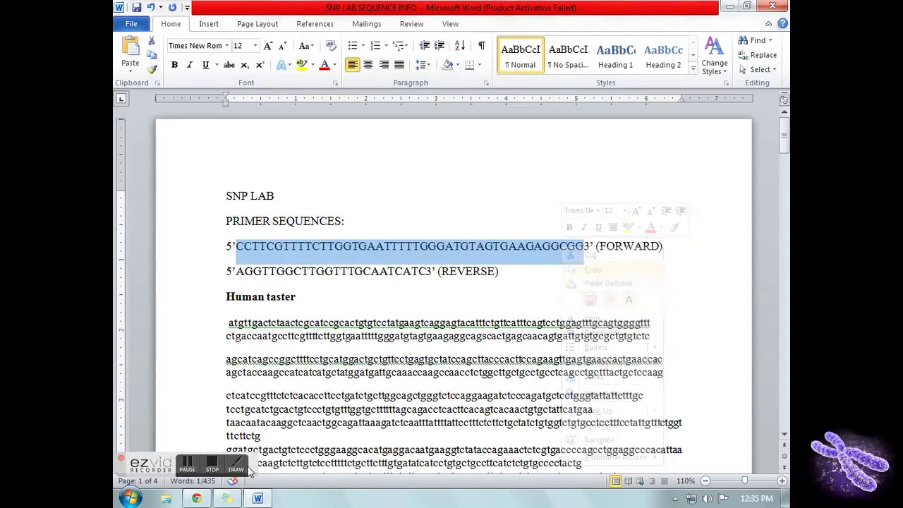
pyautogui.click(197, 498)
pyautogui.rightClick(167, 161)
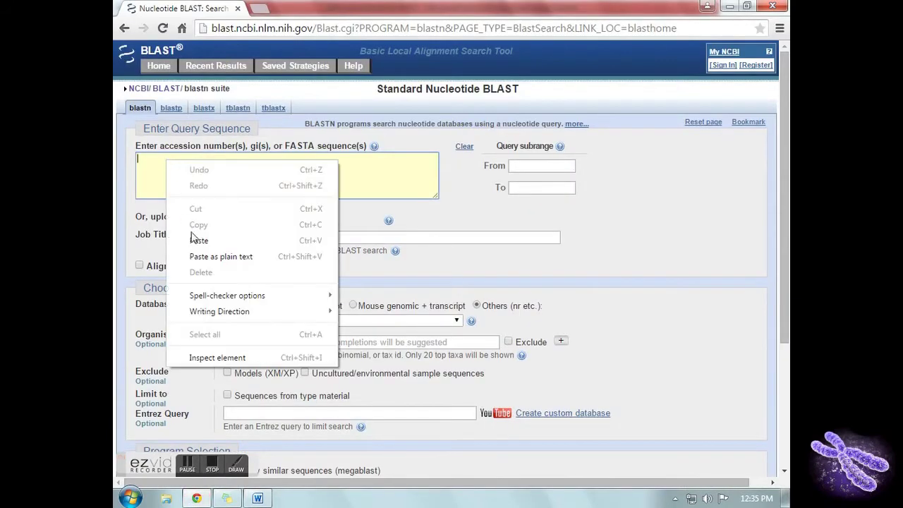
pyautogui.click(195, 238)
# Paste the reverse primer from Word on a second line of the query
pyautogui.click(258, 498)
pyautogui.moveTo(236, 273); pyautogui.dragTo(427, 273)
pyautogui.click(196, 498)
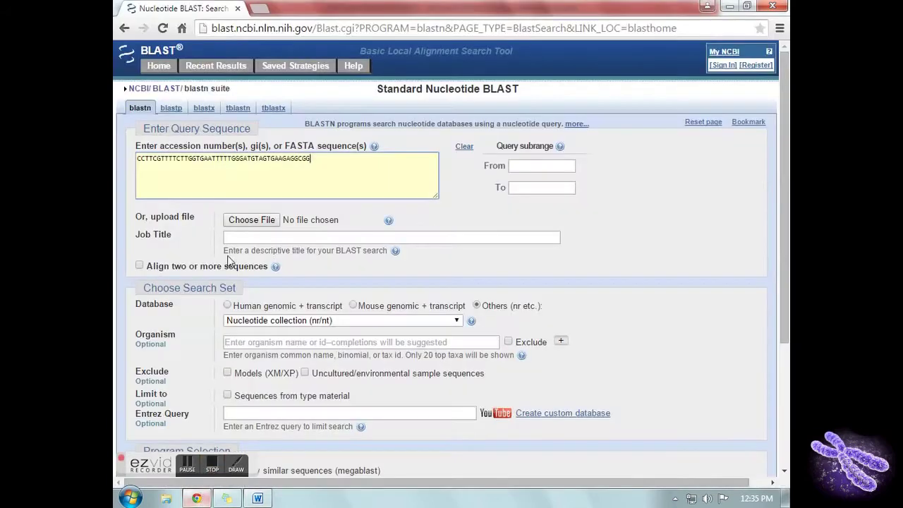
pyautogui.press('Return')
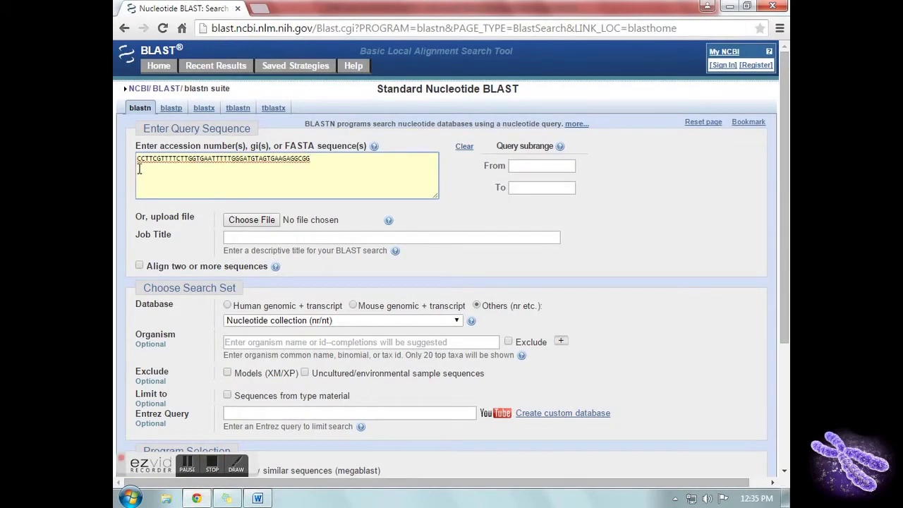
pyautogui.rightClick(139, 169)
pyautogui.click(184, 258)
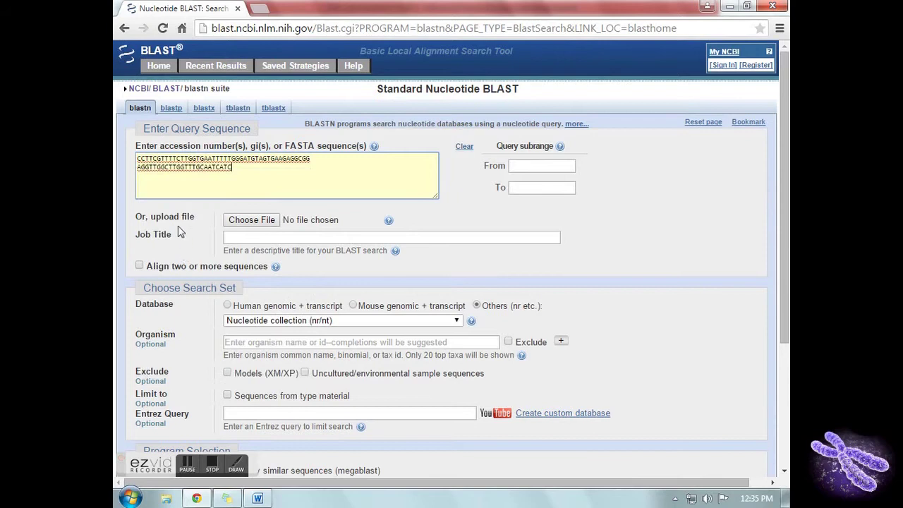
# Keep the nr/nt database and blastn, then submit the BLAST search
pyautogui.scroll(-2, 198, 214)
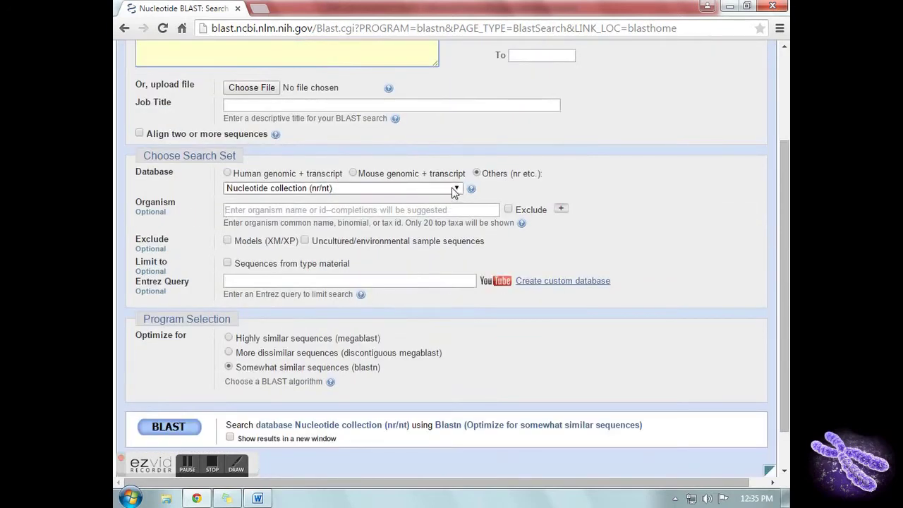
pyautogui.click(423, 187)
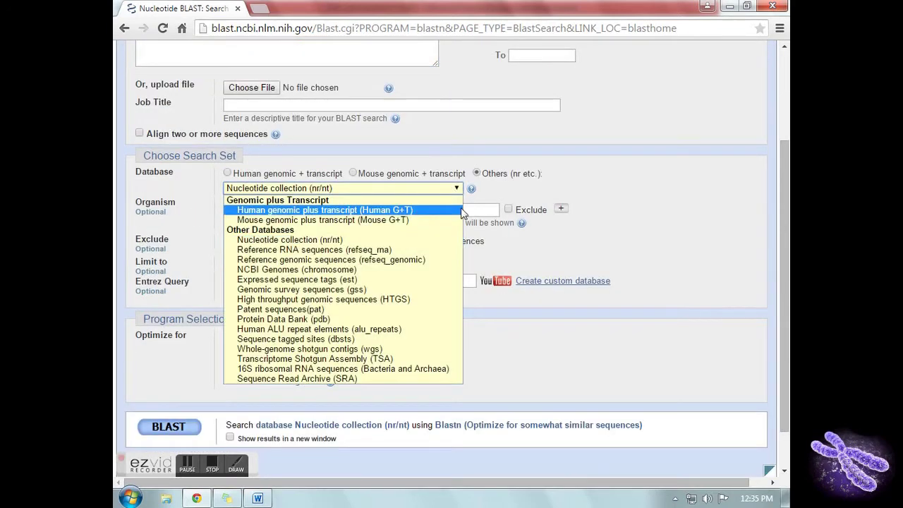
pyautogui.click(358, 241)
pyautogui.scroll(-1, 336, 226)
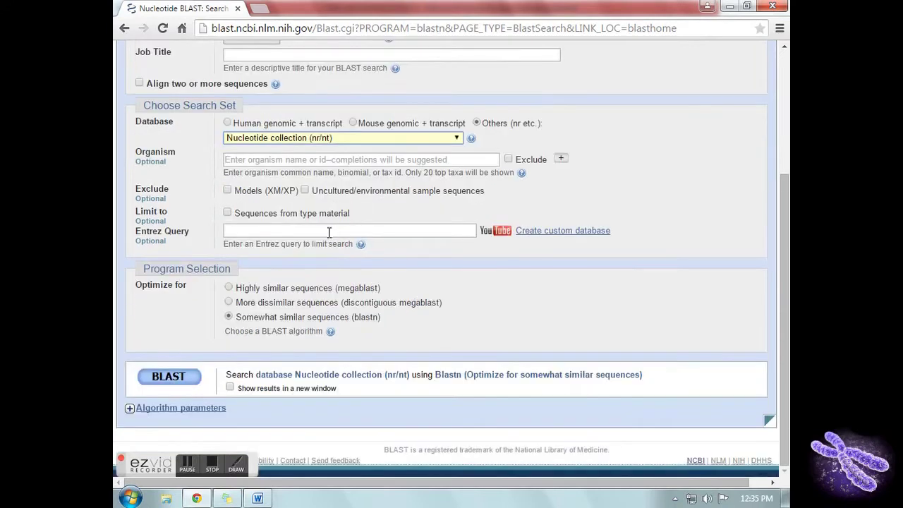
pyautogui.click(229, 317)
pyautogui.click(186, 379)
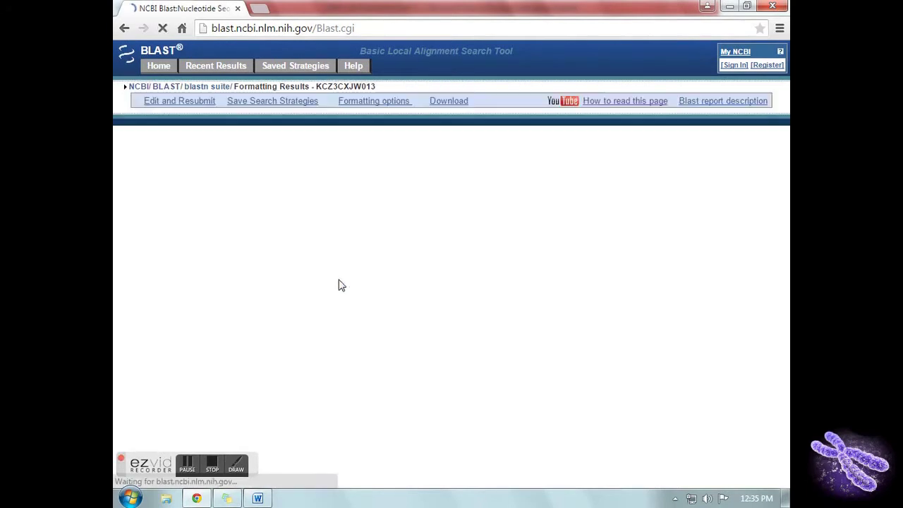
# Scroll the results past the Graphic Summary to the TAS2R38 hits at 100% identity
pyautogui.scroll(-2, 645, 237)
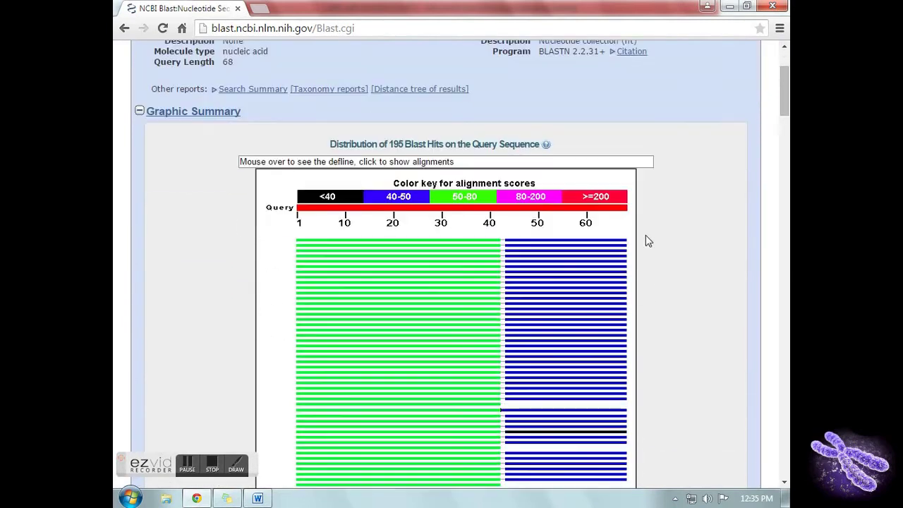
pyautogui.moveTo(786, 105); pyautogui.dragTo(785, 111)
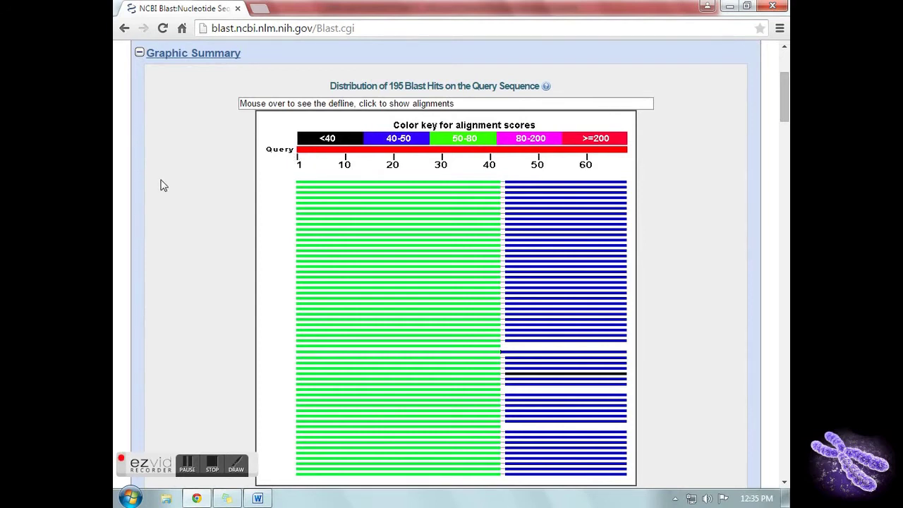
pyautogui.scroll(1, 353, 162)
pyautogui.scroll(-1, 565, 134)
pyautogui.moveTo(782, 103); pyautogui.dragTo(778, 153)
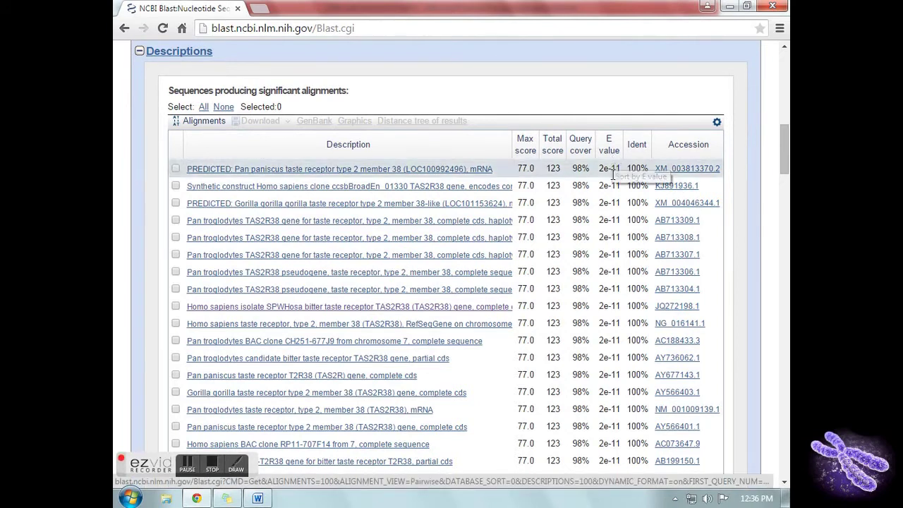
pyautogui.moveTo(784, 167); pyautogui.dragTo(785, 245)
# Scroll to the Pan paniscus TAS2R38 alignments showing primer ranges 179–220 and 375–399
pyautogui.scroll(-15, 420, 246)
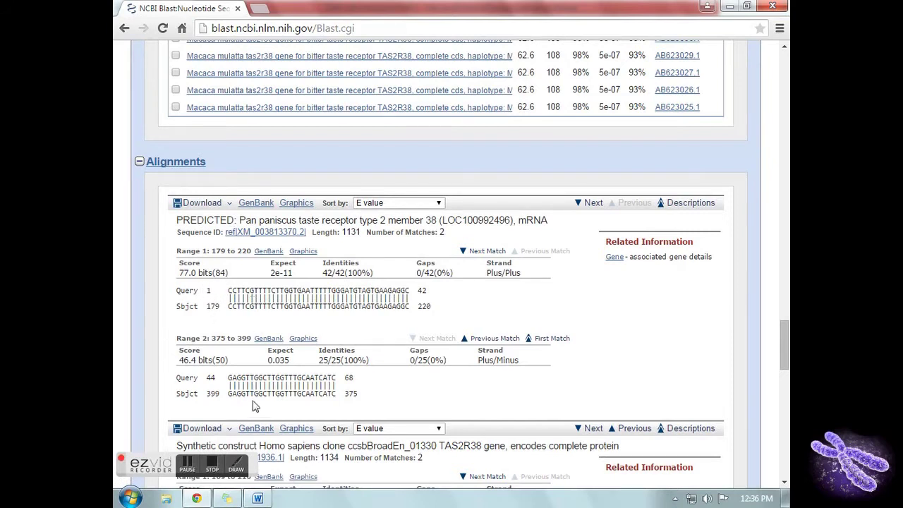
pyautogui.scroll(-5, 196, 333)
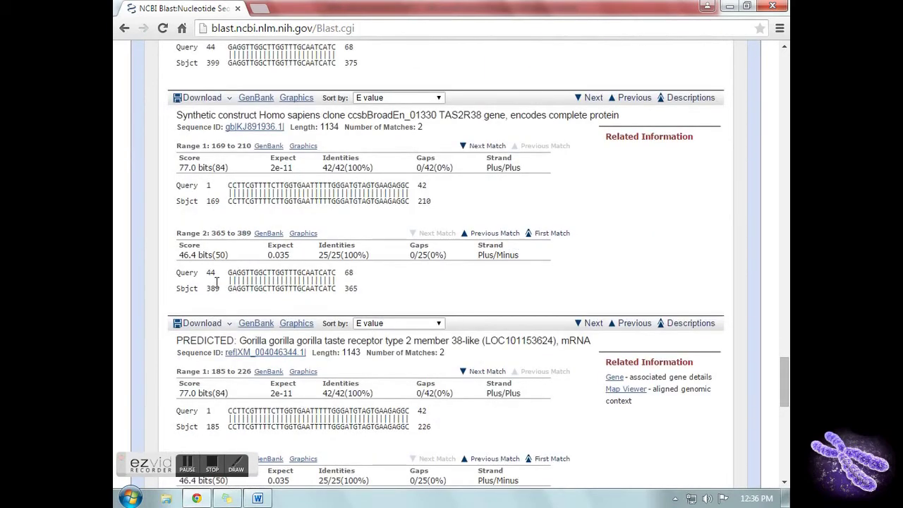
pyautogui.scroll(1, 787, 339)
pyautogui.moveTo(785, 361); pyautogui.dragTo(785, 140)
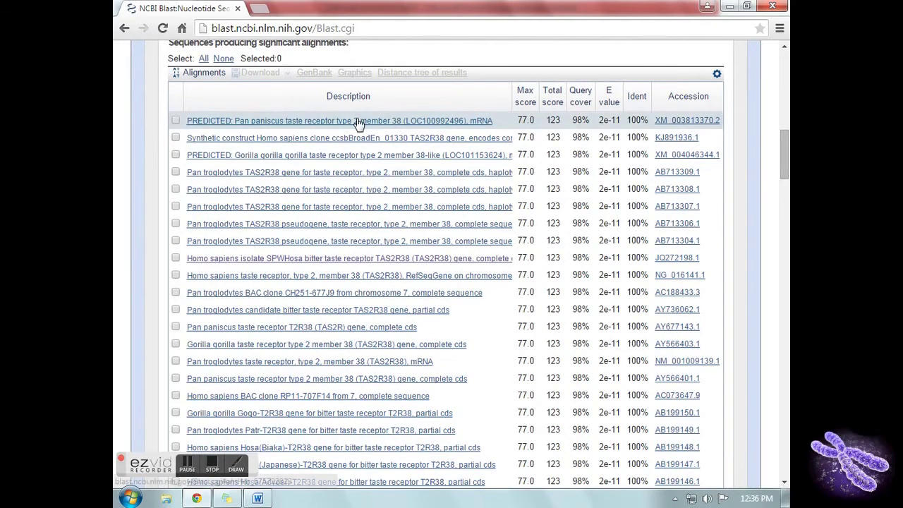
pyautogui.moveTo(784, 176); pyautogui.dragTo(784, 368)
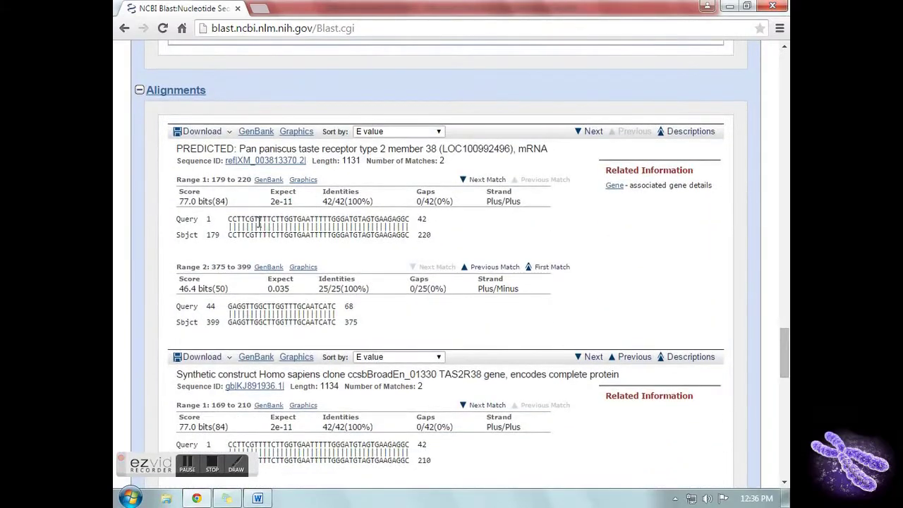
# Open Calculator beside the alignments and compute 375 − 179 = 196
pyautogui.click(130, 498)
pyautogui.click(169, 63)
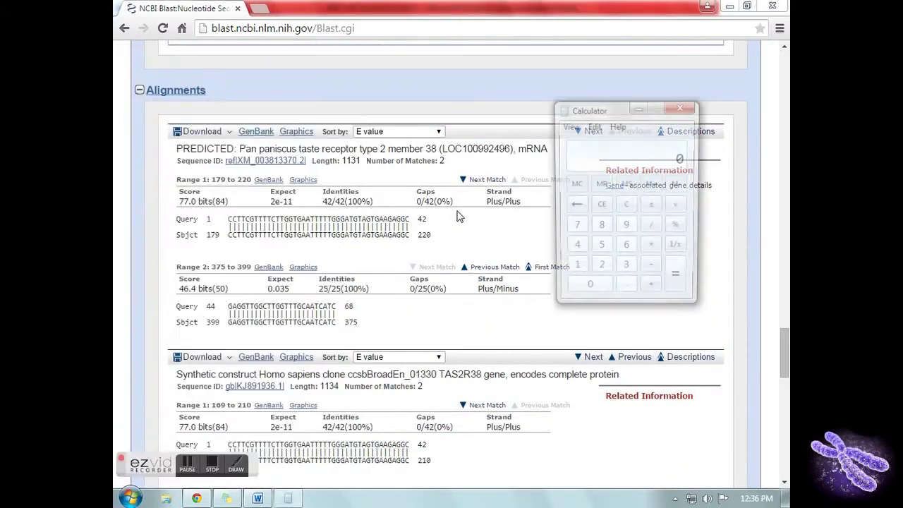
pyautogui.moveTo(621, 110); pyautogui.dragTo(634, 100)
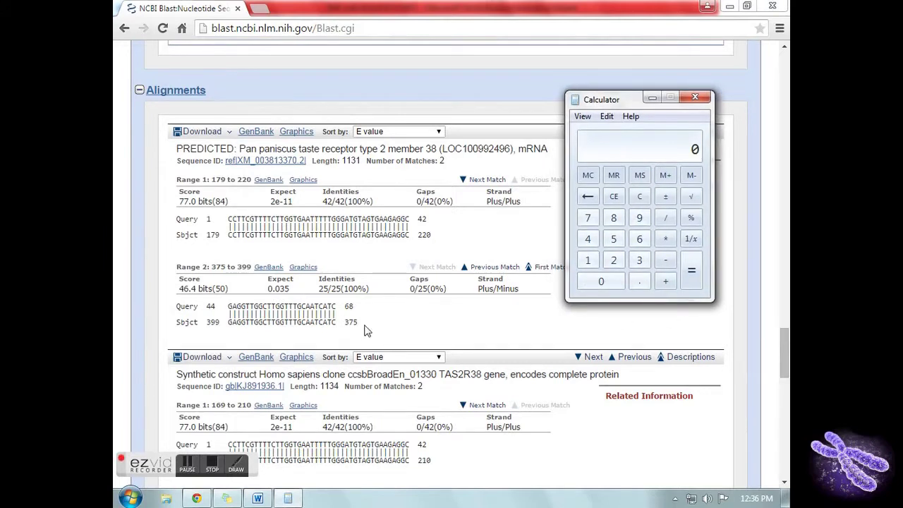
pyautogui.click(639, 260)
pyautogui.click(588, 217)
pyautogui.click(614, 238)
pyautogui.click(665, 259)
pyautogui.click(588, 259)
pyautogui.click(588, 217)
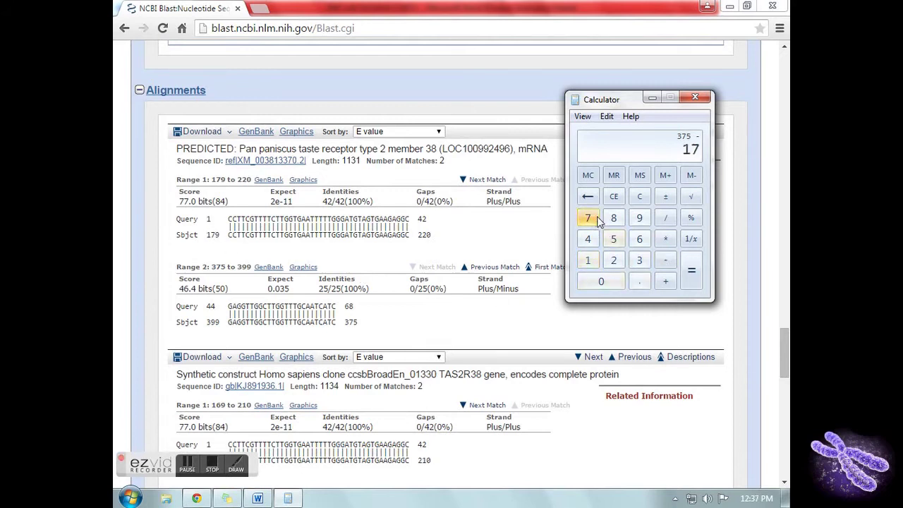
pyautogui.click(639, 217)
pyautogui.click(691, 281)
# Add 1 to get the amplicon length of 197
pyautogui.click(666, 281)
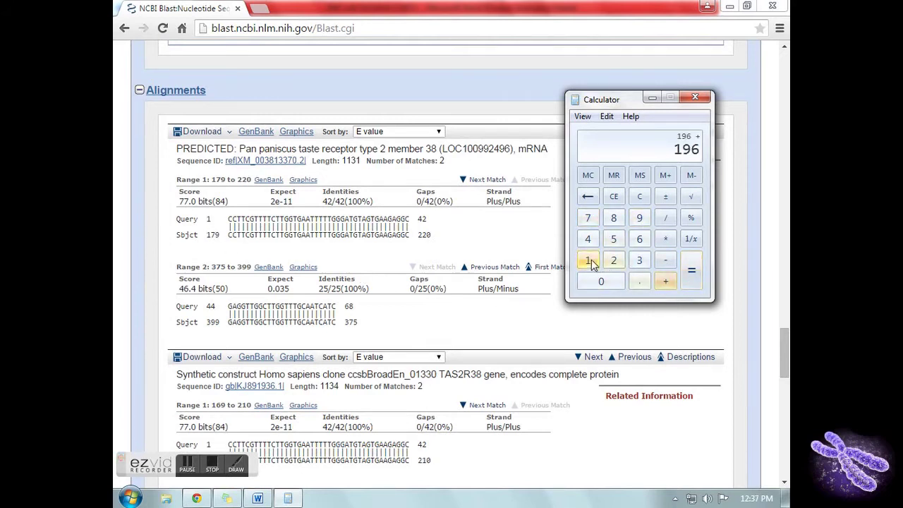
pyautogui.click(592, 263)
pyautogui.click(695, 285)
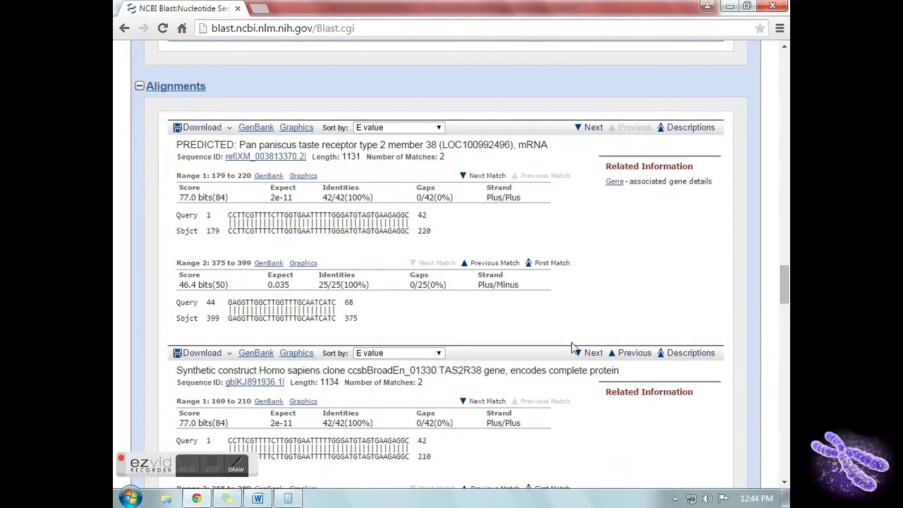
pyautogui.scroll(15, 573, 352)
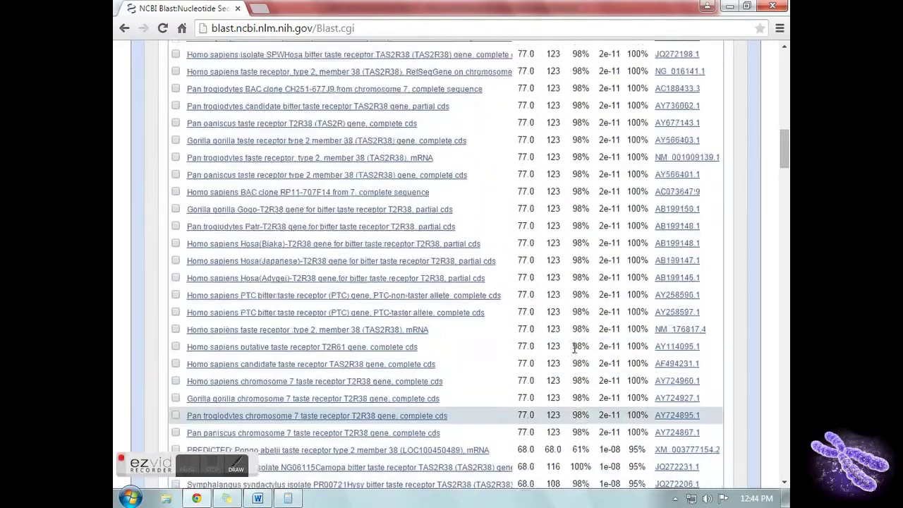
# Review the JQ272198 record: 1002 bp length, Homo sapiens source and its references
pyautogui.scroll(-2, 575, 347)
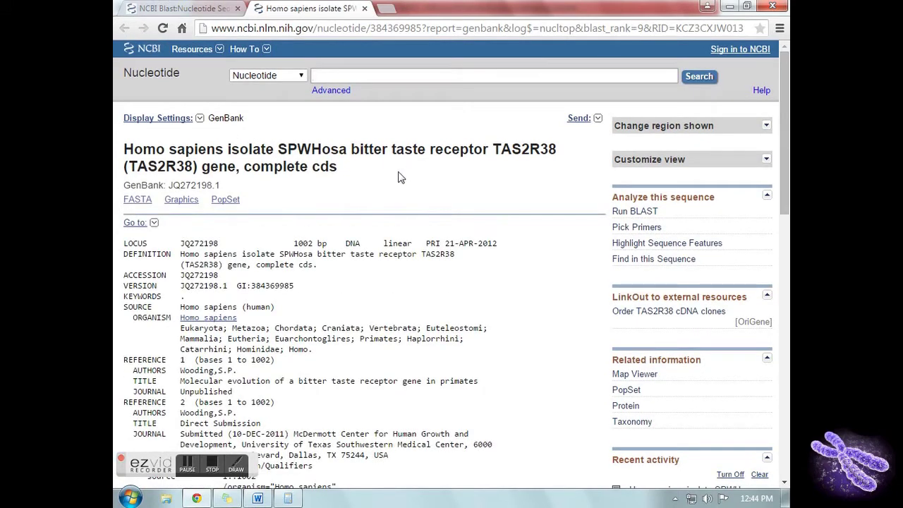
pyautogui.moveTo(290, 243); pyautogui.dragTo(330, 247)
pyautogui.click(321, 275)
pyautogui.moveTo(182, 307); pyautogui.dragTo(262, 308)
pyautogui.scroll(-3, 270, 306)
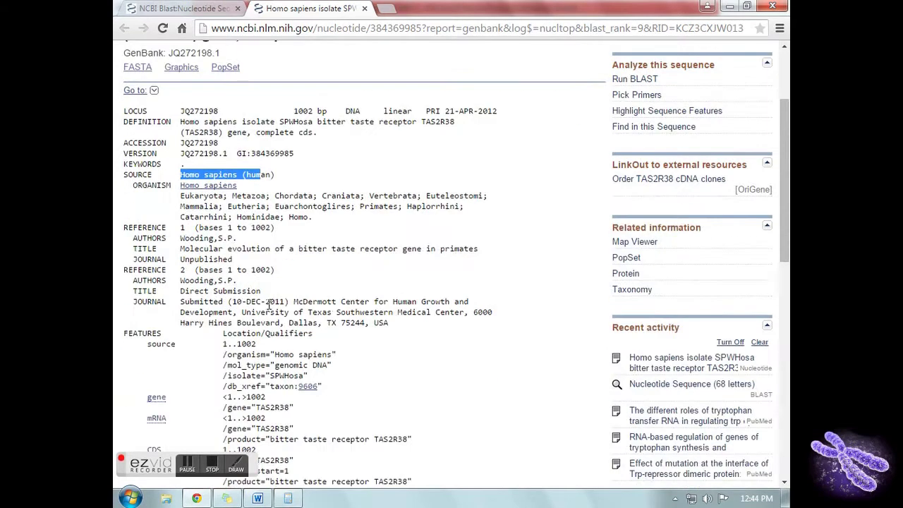
pyautogui.moveTo(139, 230); pyautogui.dragTo(201, 231)
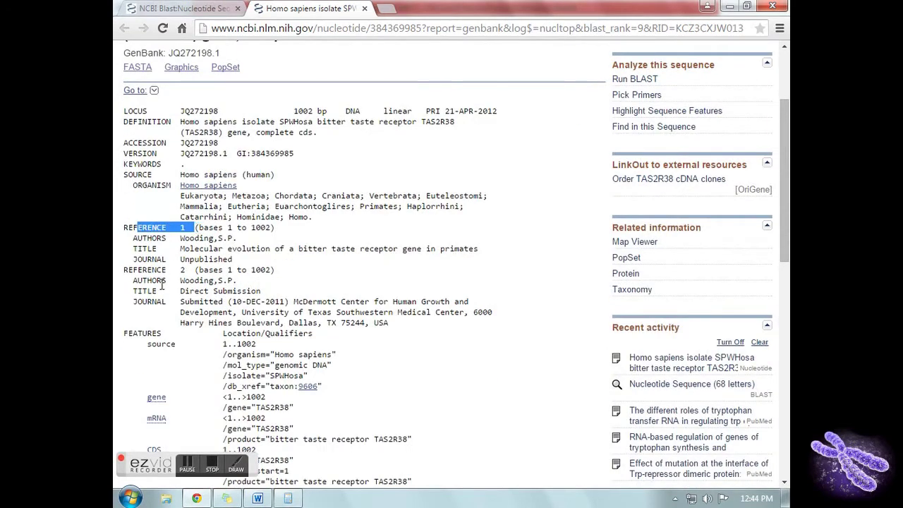
pyautogui.moveTo(147, 270); pyautogui.dragTo(197, 270)
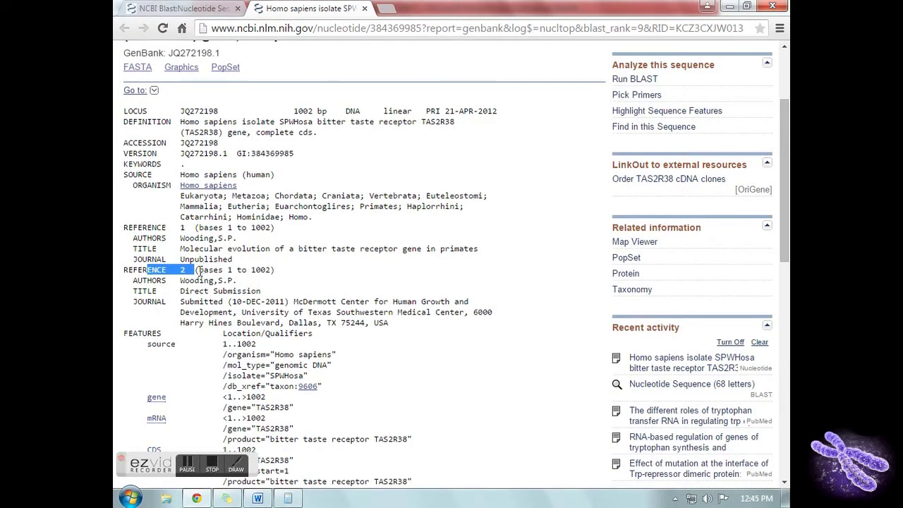
# Copy the whole ORIGIN sequence, lines 1 to 961
pyautogui.scroll(-3, 240, 270)
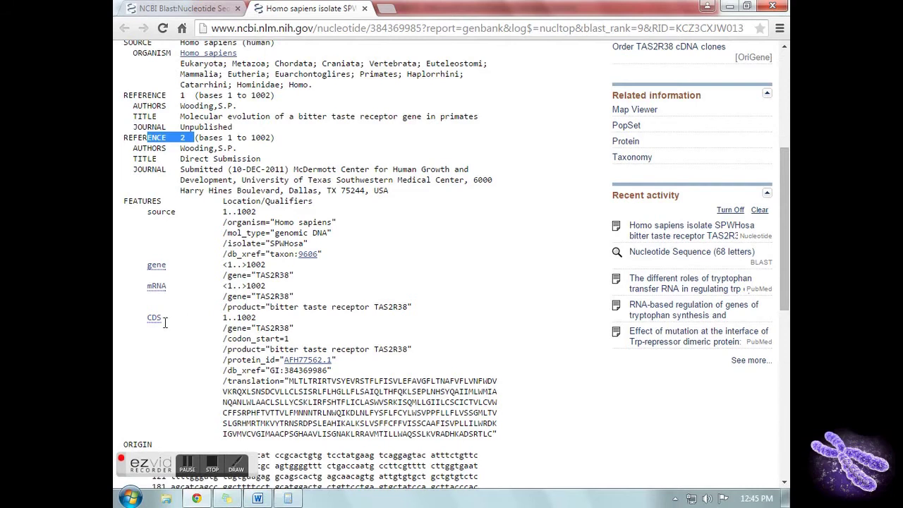
pyautogui.scroll(-5, 164, 322)
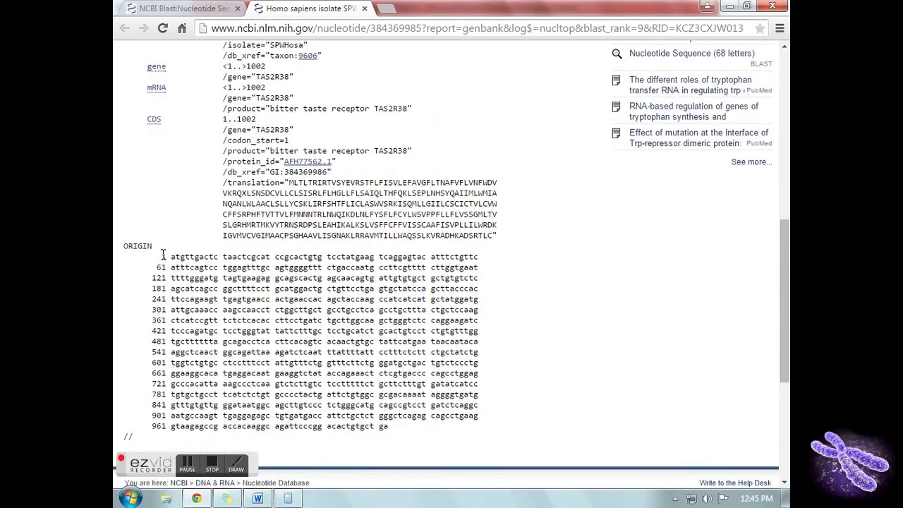
pyautogui.moveTo(182, 259); pyautogui.dragTo(399, 426)
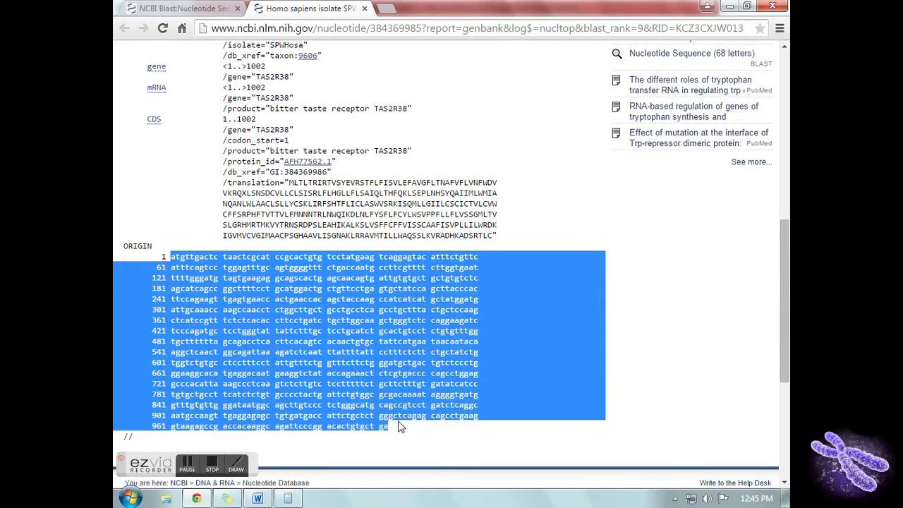
pyautogui.rightClick(328, 341)
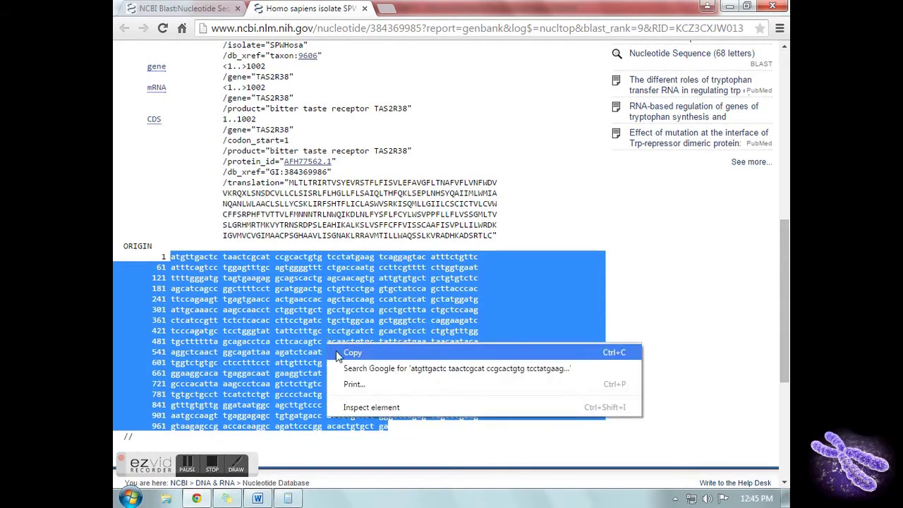
pyautogui.click(338, 351)
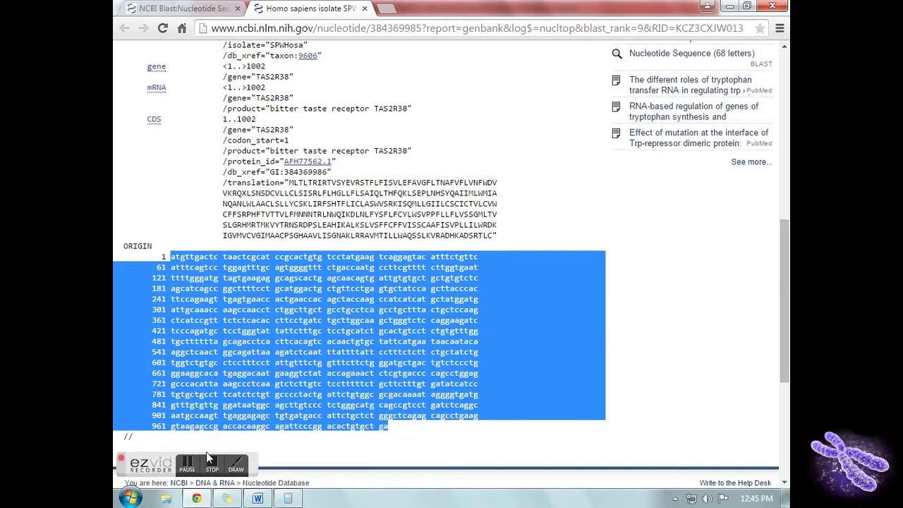
# Scroll to the Human taster section in SNP LAB SEQUENCE INFO and select its sequence for review
pyautogui.click(263, 498)
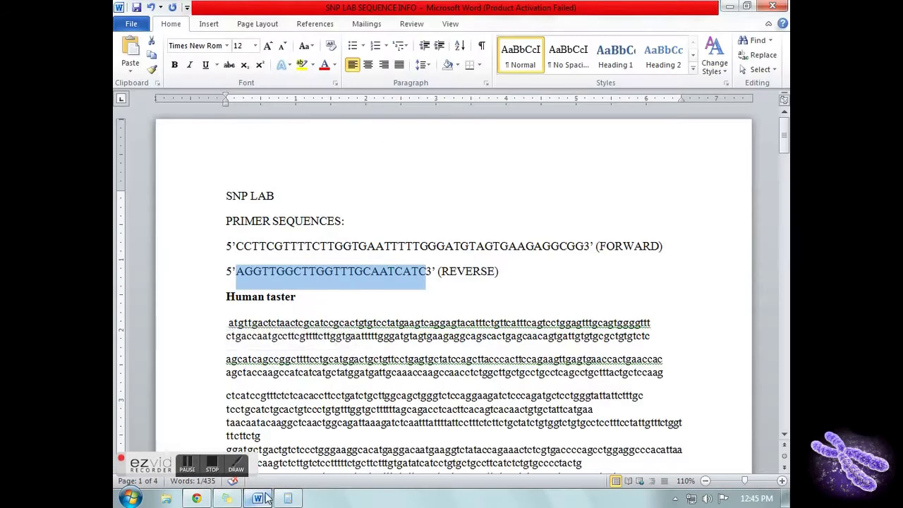
pyautogui.scroll(-2, 309, 308)
pyautogui.click(223, 256)
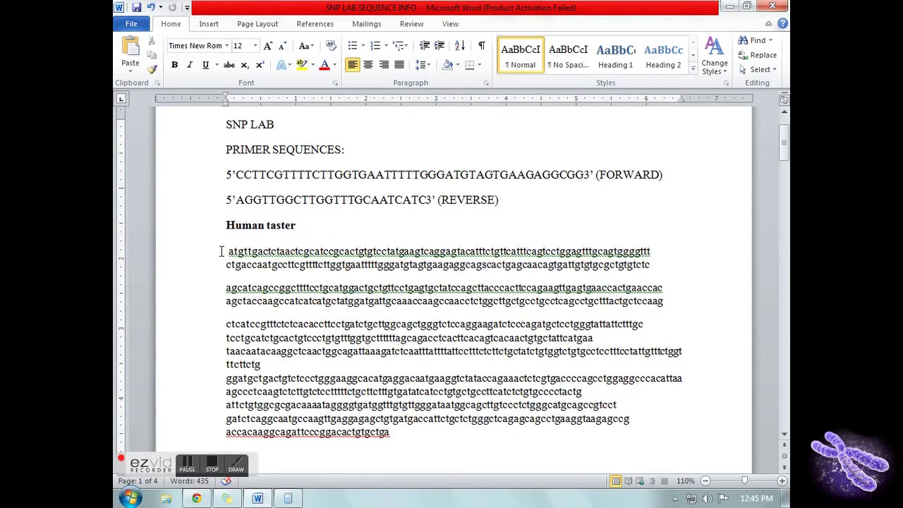
pyautogui.moveTo(221, 252); pyautogui.dragTo(408, 433)
pyautogui.click(407, 433)
pyautogui.scroll(-4, 383, 377)
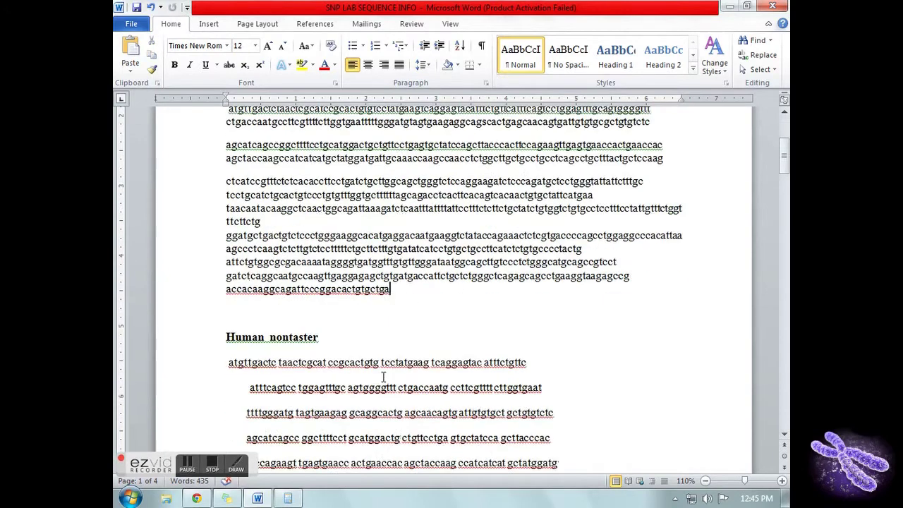
pyautogui.scroll(2, 409, 294)
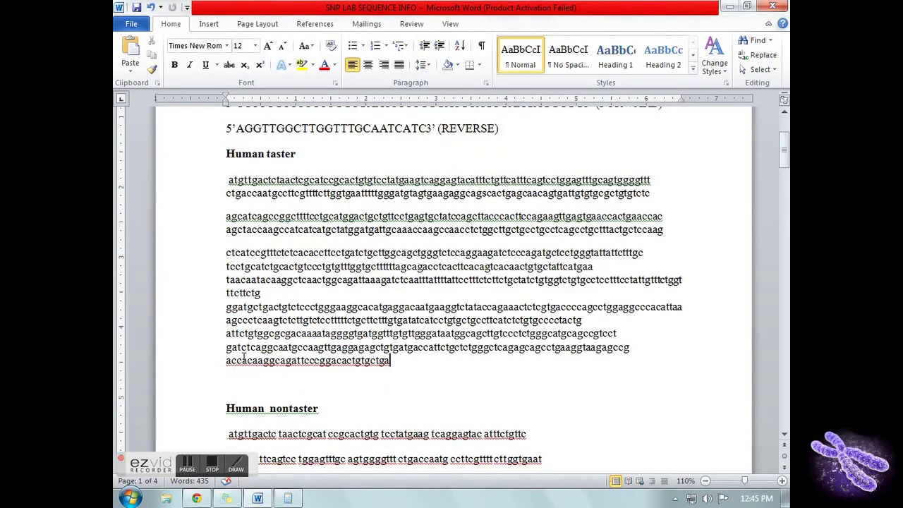
# Return to the BLAST results and open the PTC non-taster allele record AY258598.1
pyautogui.click(201, 498)
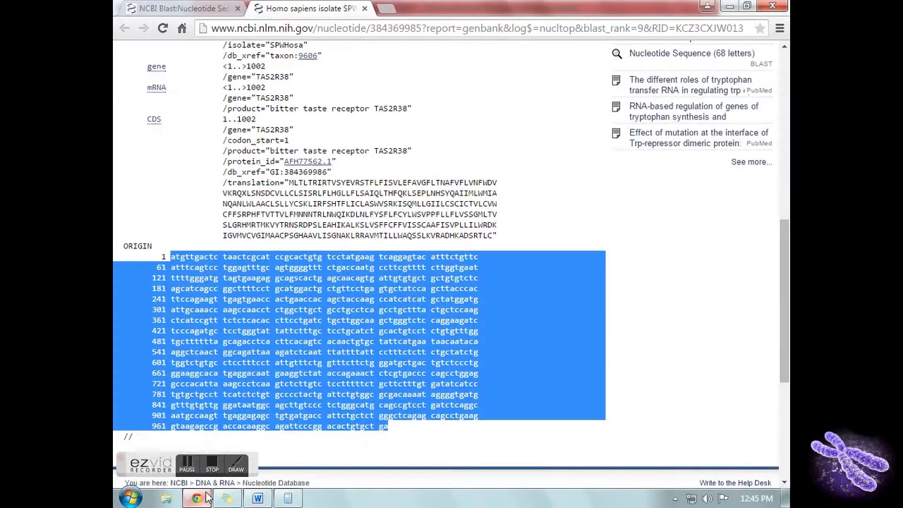
pyautogui.scroll(-3, 524, 116)
pyautogui.click(524, 116)
pyautogui.scroll(5, 524, 186)
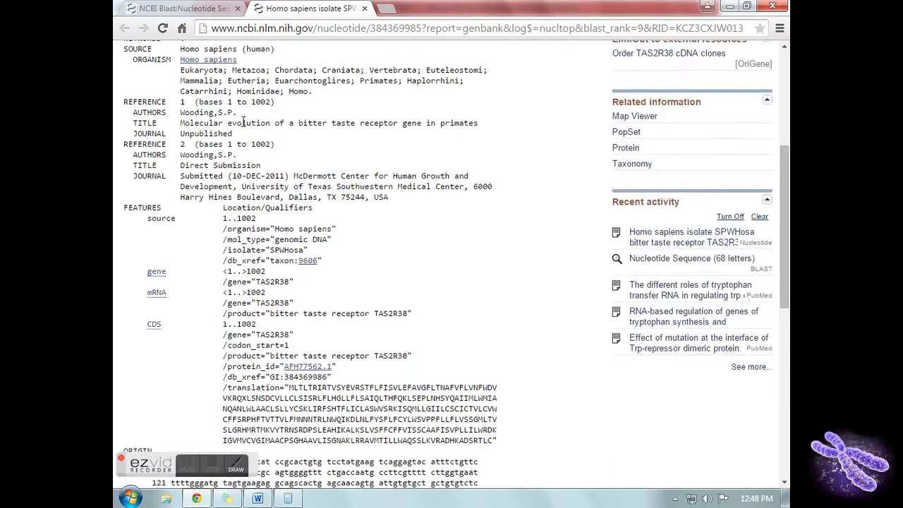
pyautogui.click(214, 10)
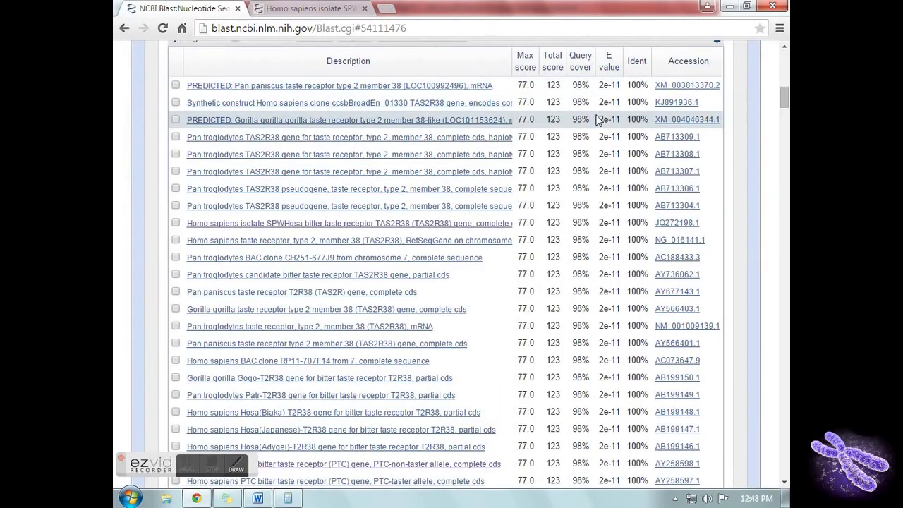
pyautogui.scroll(-3, 599, 261)
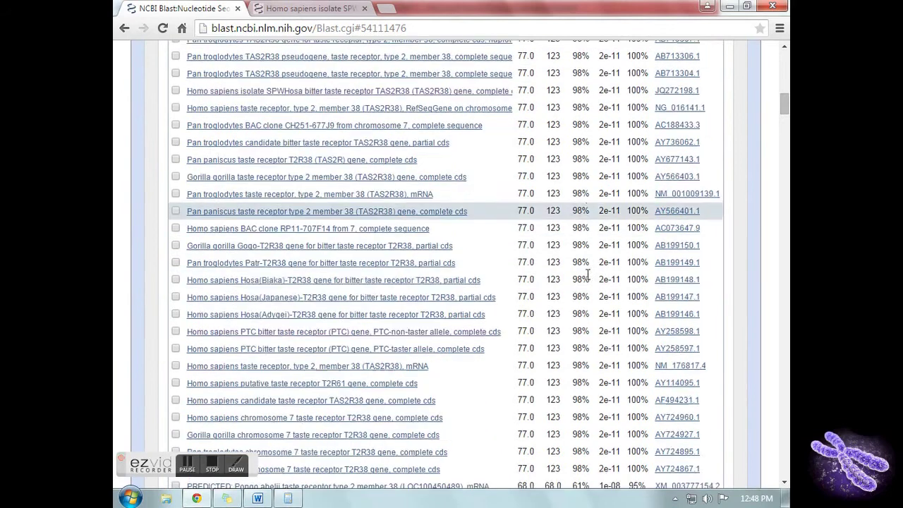
pyautogui.click(668, 333)
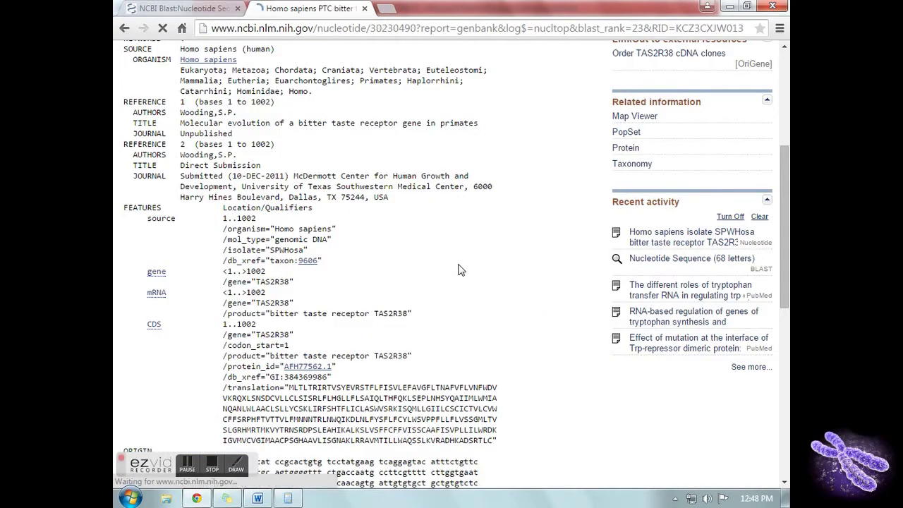
# Copy the full AY258598.1 ORIGIN sequence
pyautogui.scroll(-10, 452, 264)
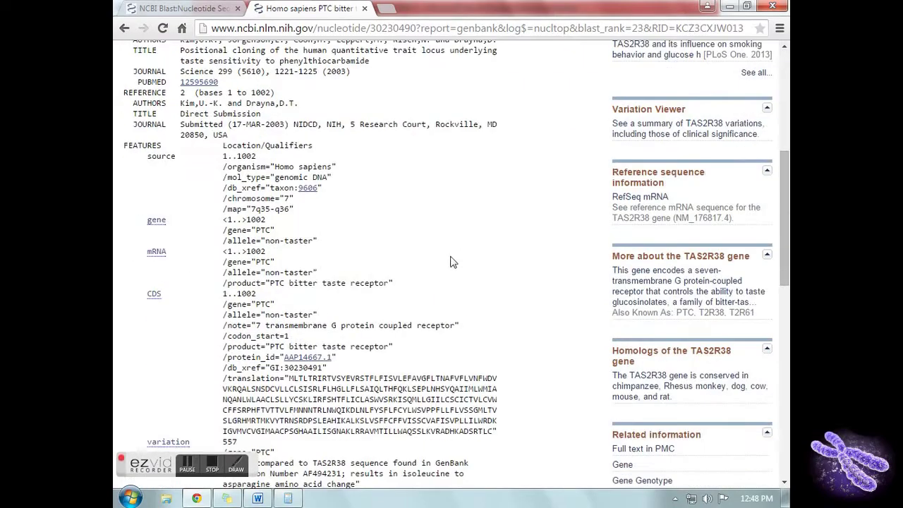
pyautogui.moveTo(150, 250); pyautogui.dragTo(391, 422)
pyautogui.rightClick(295, 318)
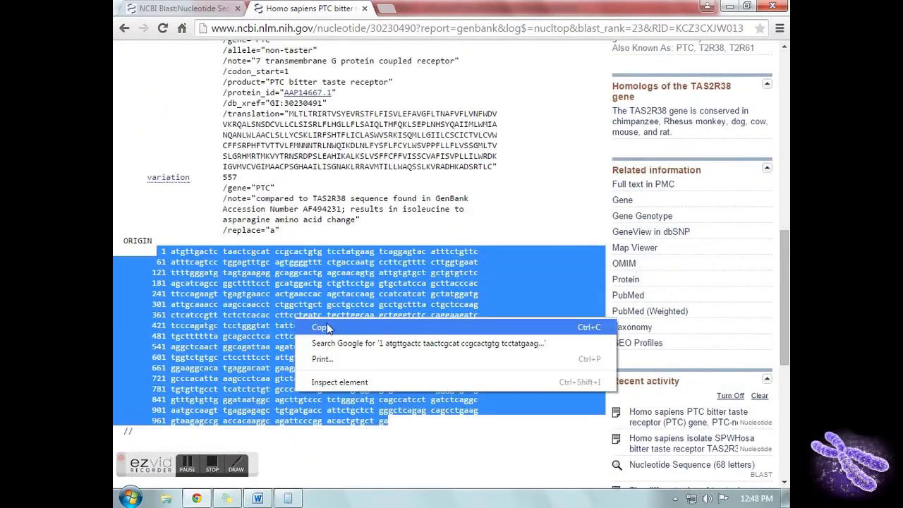
pyautogui.click(314, 326)
# Check the sequence in Word's Human nontaster section
pyautogui.click(258, 498)
pyautogui.scroll(-5, 337, 380)
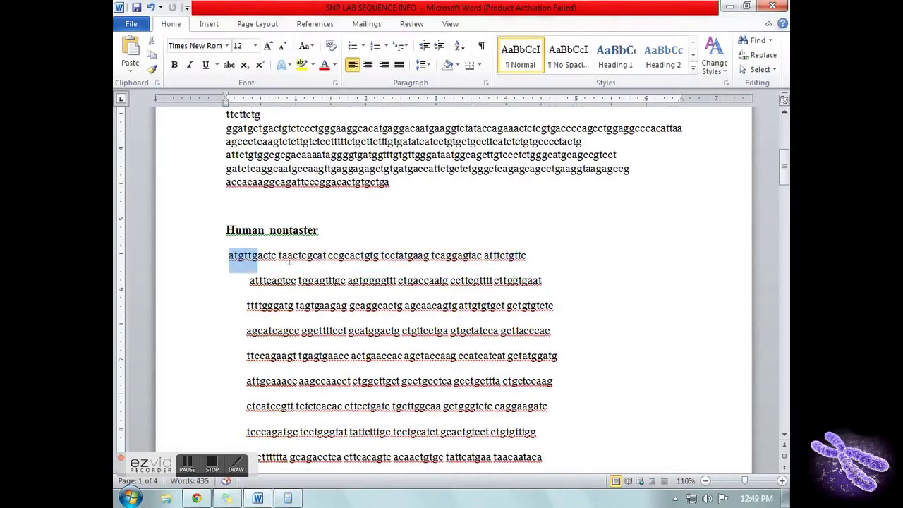
pyautogui.moveTo(288, 262); pyautogui.dragTo(498, 330)
pyautogui.scroll(-10, 500, 369)
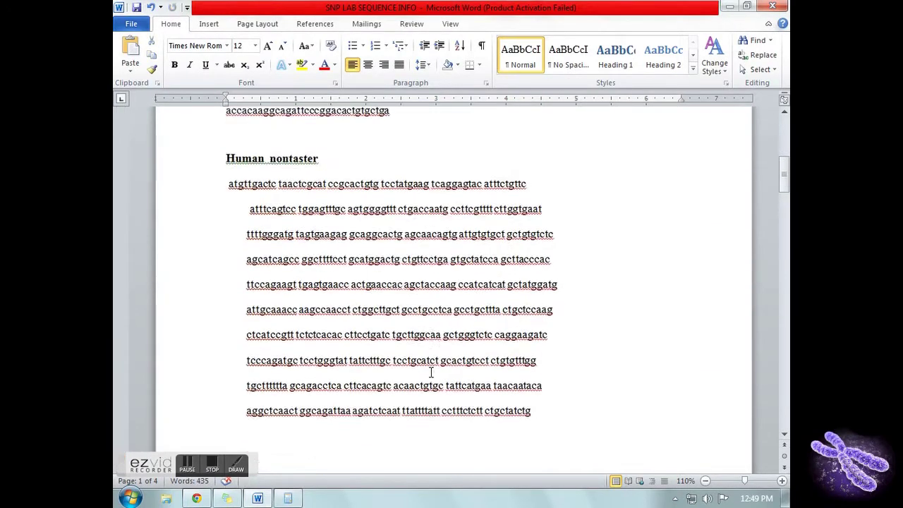
pyautogui.scroll(2, 378, 305)
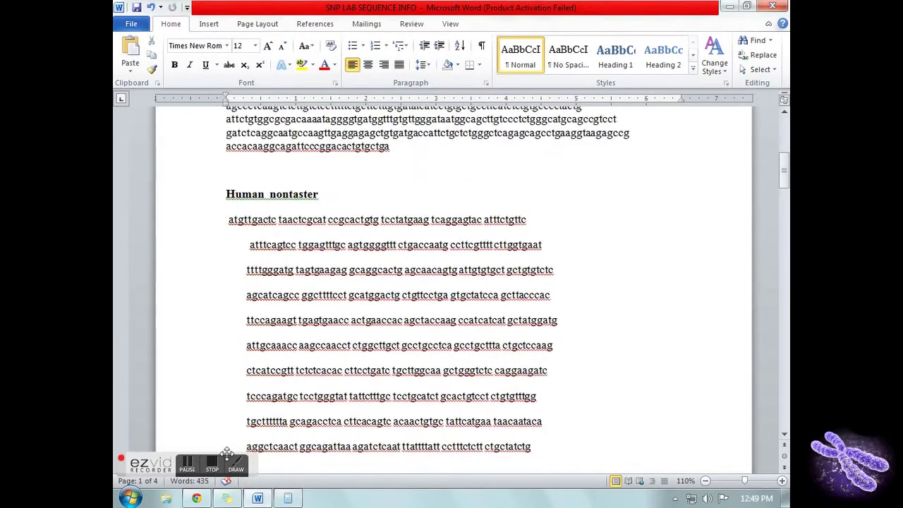
# Select the ORIGIN sequence of Pan troglodytes record AB713308.1
pyautogui.click(196, 498)
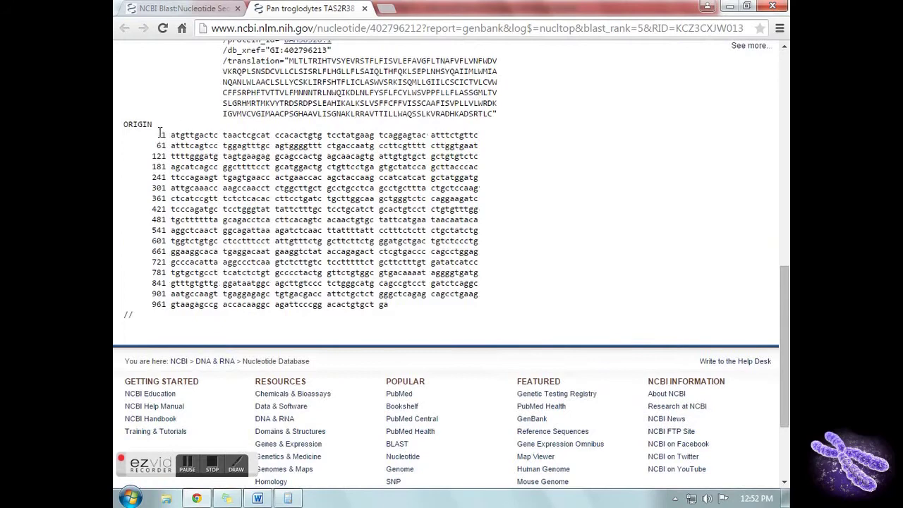
pyautogui.moveTo(161, 132); pyautogui.dragTo(396, 313)
pyautogui.scroll(1, 397, 311)
# Select the Pan tro sequence in Word, then close the chimpanzee record back to the BLAST hits
pyautogui.click(258, 498)
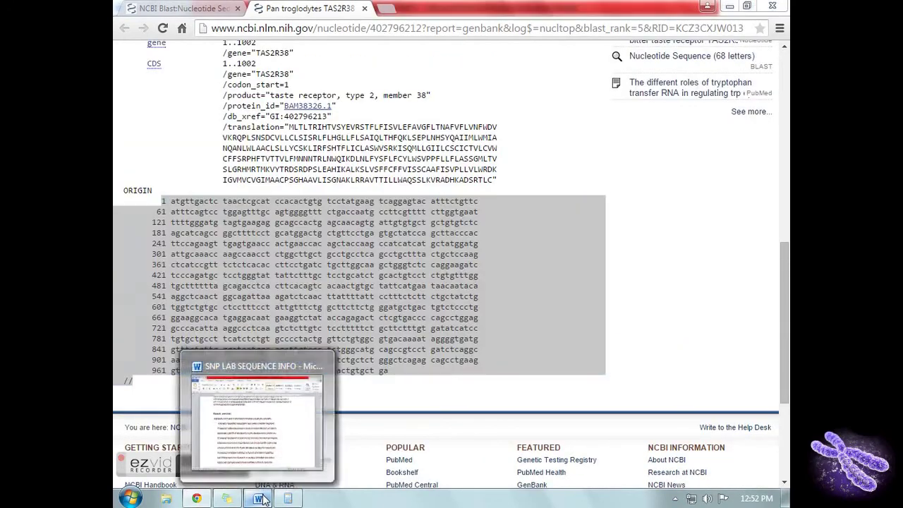
pyautogui.scroll(-4, 339, 354)
pyautogui.moveTo(200, 311); pyautogui.dragTo(487, 329)
pyautogui.scroll(-2, 486, 329)
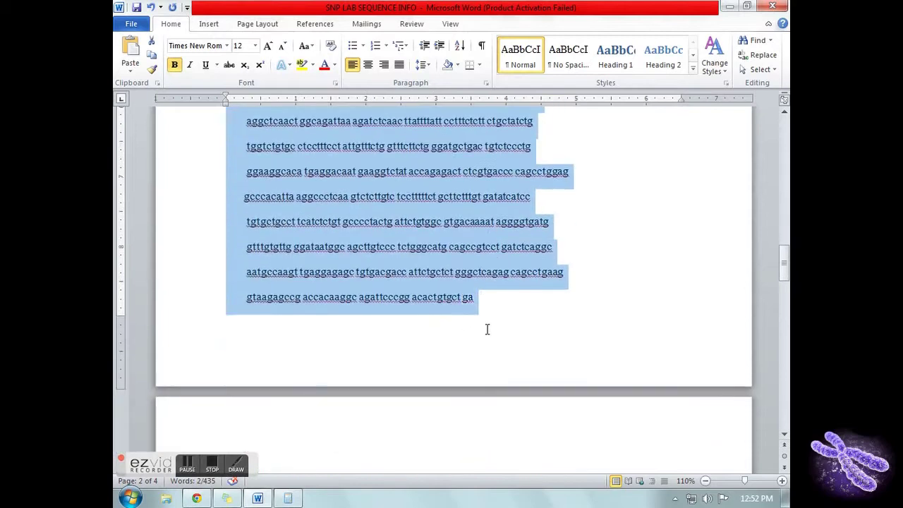
pyautogui.click(209, 499)
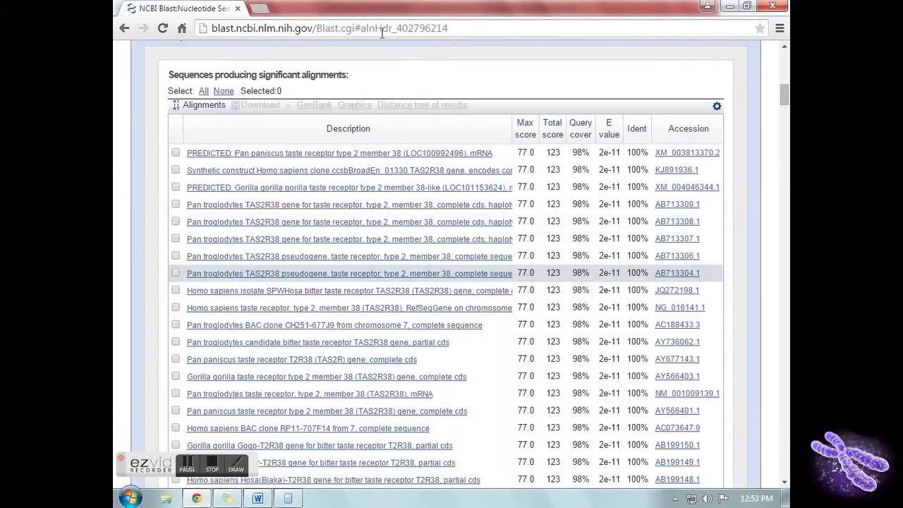
pyautogui.click(364, 8)
pyautogui.scroll(-1, 374, 308)
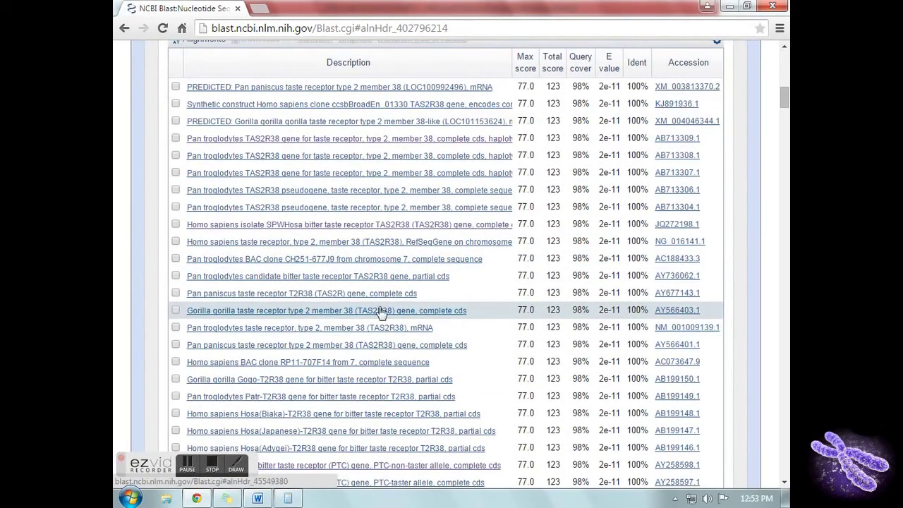
pyautogui.click(662, 295)
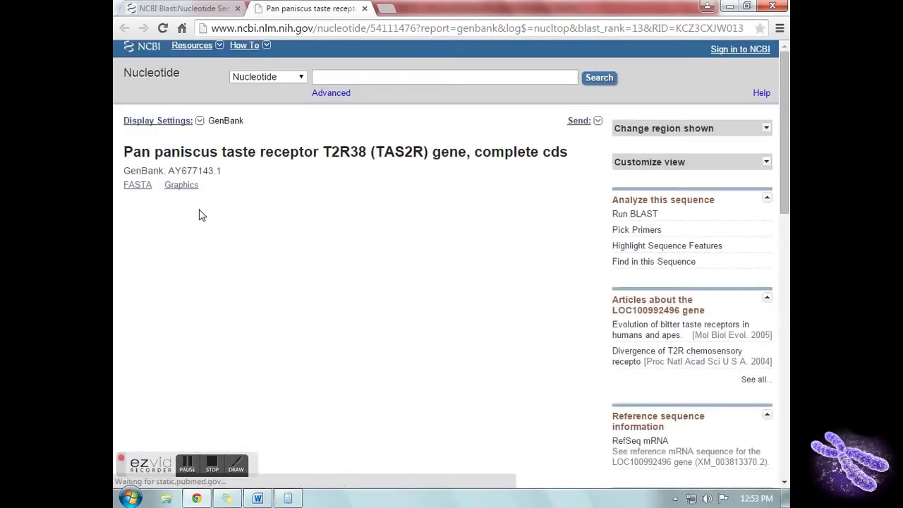
pyautogui.scroll(-15, 199, 215)
pyautogui.moveTo(192, 175); pyautogui.dragTo(357, 348)
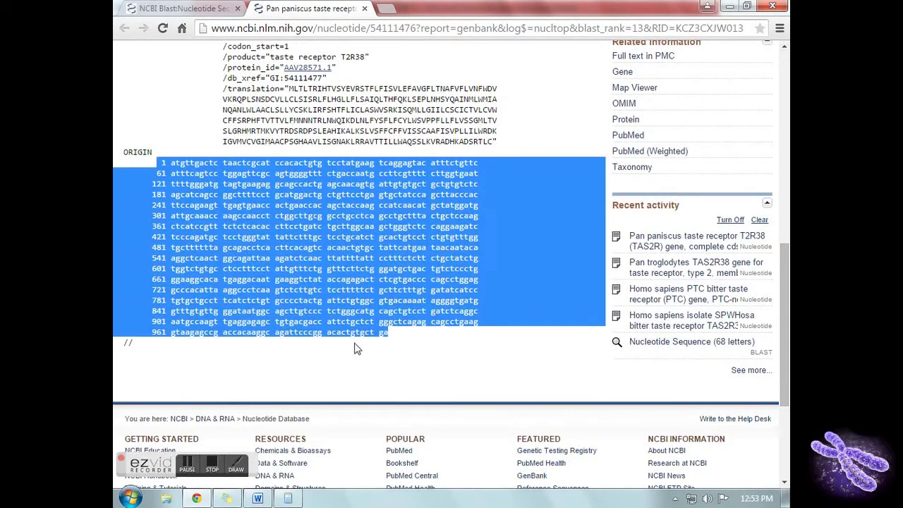
pyautogui.click(258, 498)
pyautogui.scroll(-3, 230, 238)
pyautogui.moveTo(231, 238); pyautogui.dragTo(471, 361)
pyautogui.scroll(-1, 471, 361)
pyautogui.click(484, 357)
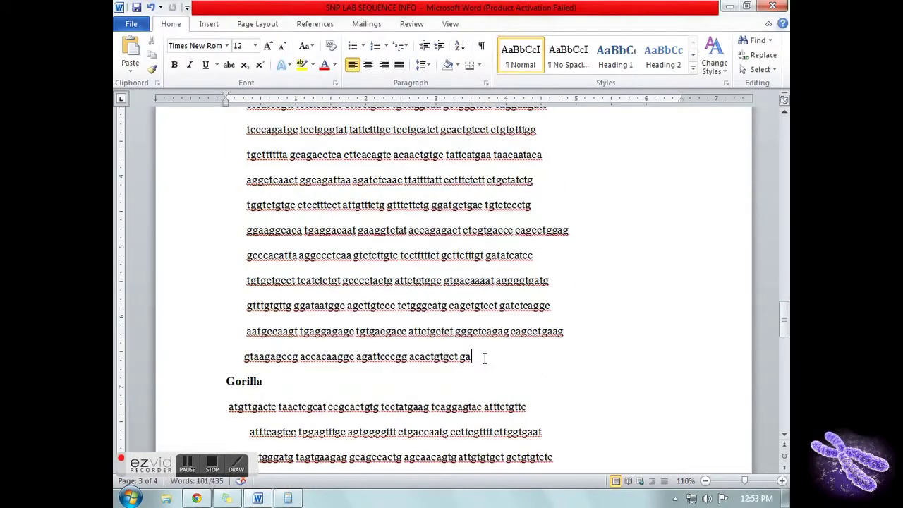
pyautogui.click(197, 498)
pyautogui.hotkey('alt', 'Left')
pyautogui.scroll(-1, 116, 194)
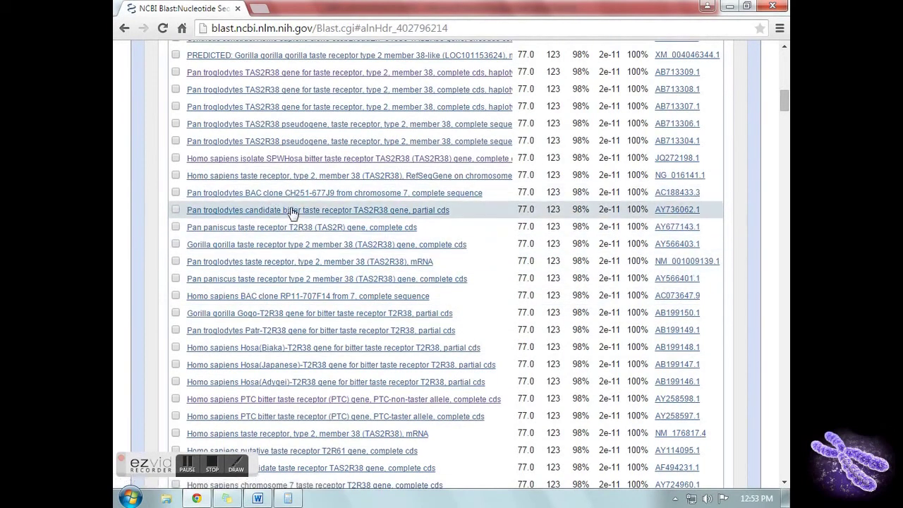
pyautogui.scroll(1, 292, 214)
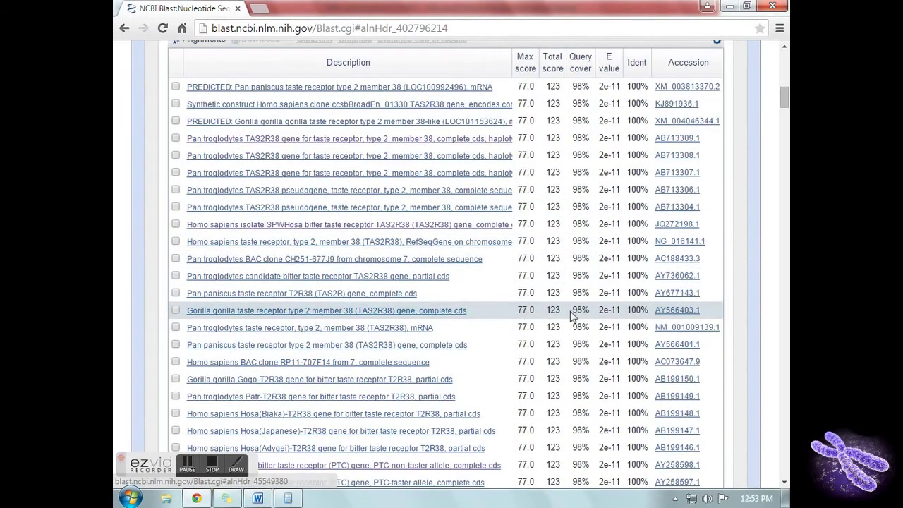
pyautogui.click(663, 313)
pyautogui.scroll(-10, 303, 240)
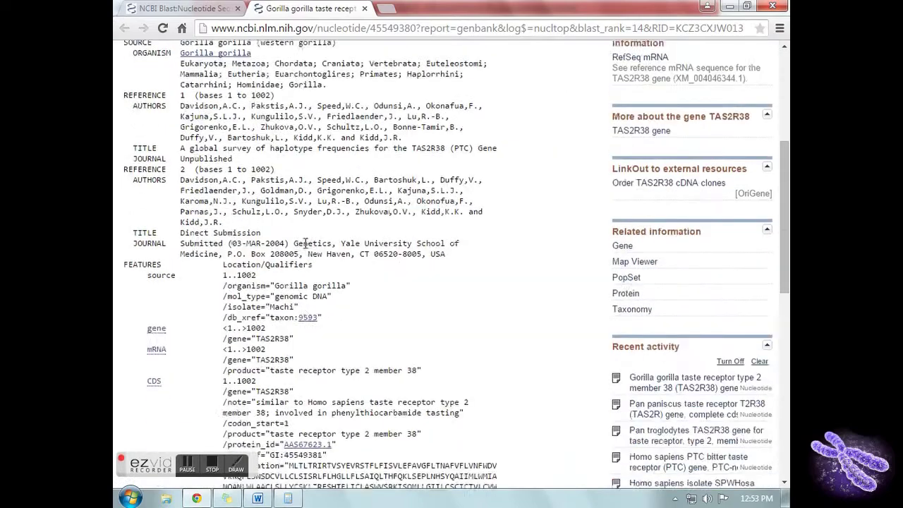
pyautogui.moveTo(160, 76); pyautogui.dragTo(395, 247)
pyautogui.click(258, 498)
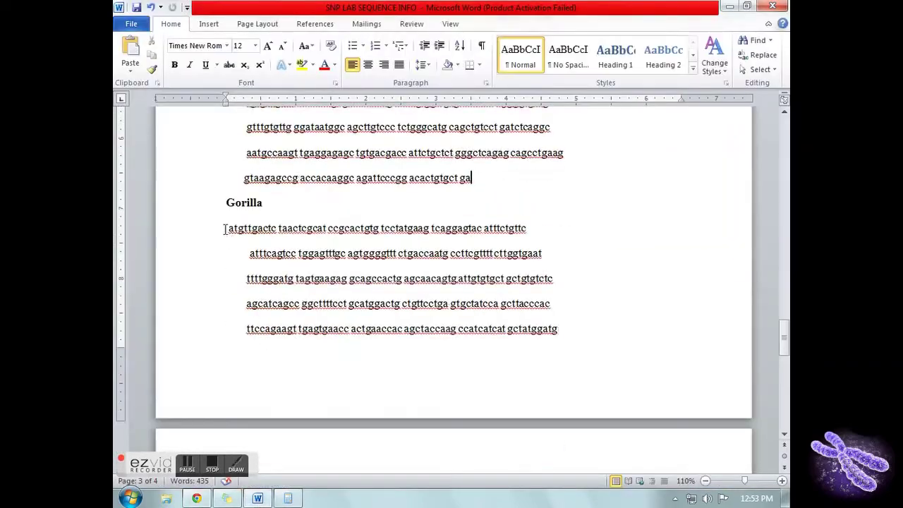
pyautogui.moveTo(226, 228); pyautogui.dragTo(578, 326)
pyautogui.click(579, 327)
pyautogui.scroll(2, 579, 326)
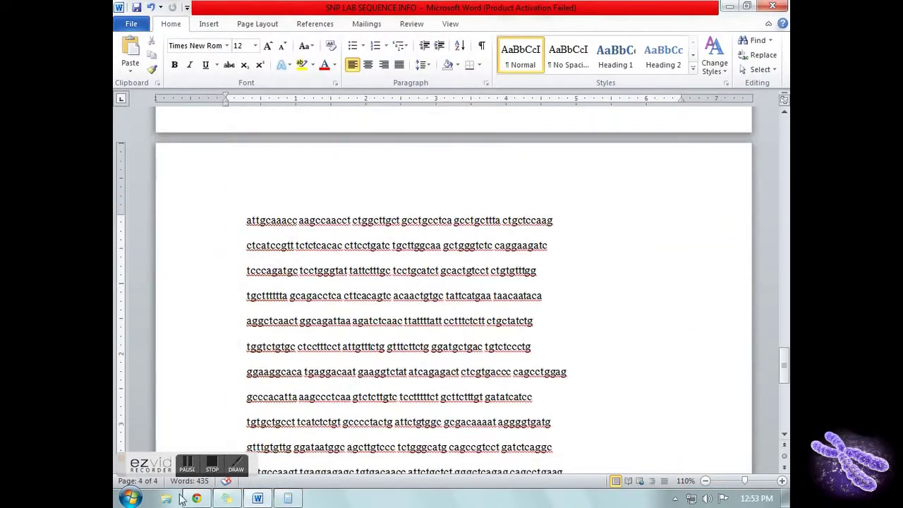
pyautogui.hotkey('alt', 'Tab')
pyautogui.scroll(10, 311, 251)
pyautogui.hotkey('ctrl', 'w')
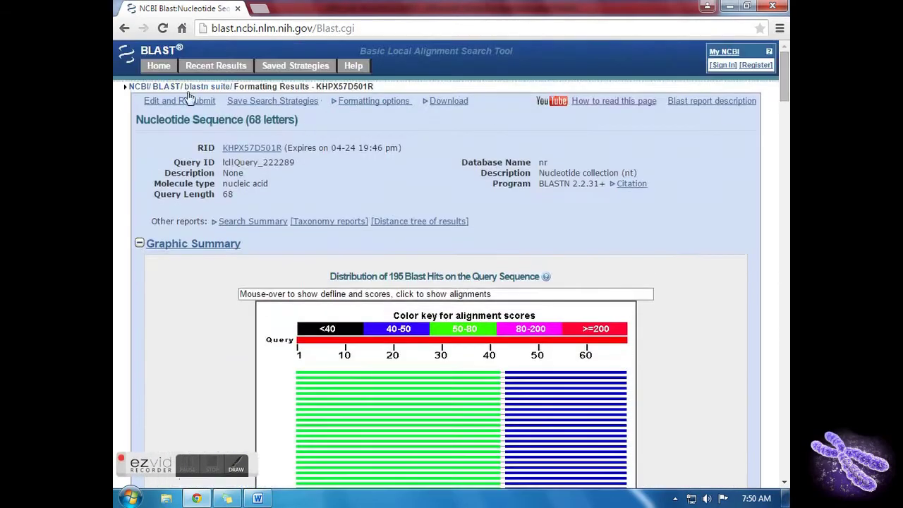
# Go from BLAST Home via the NCBI home page to Map Viewer and choose Homo sapiens BLAST
pyautogui.click(159, 67)
pyautogui.scroll(-4, 785, 75)
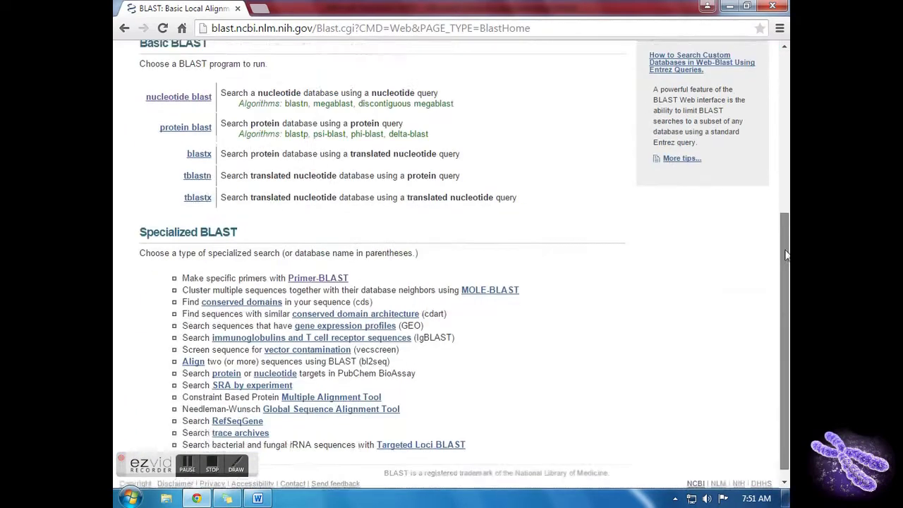
pyautogui.click(695, 471)
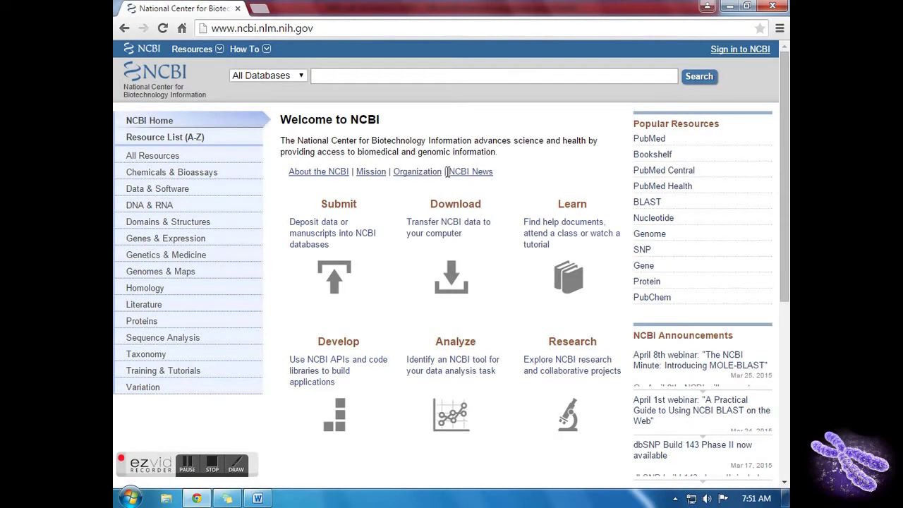
pyautogui.scroll(-5, 780, 320)
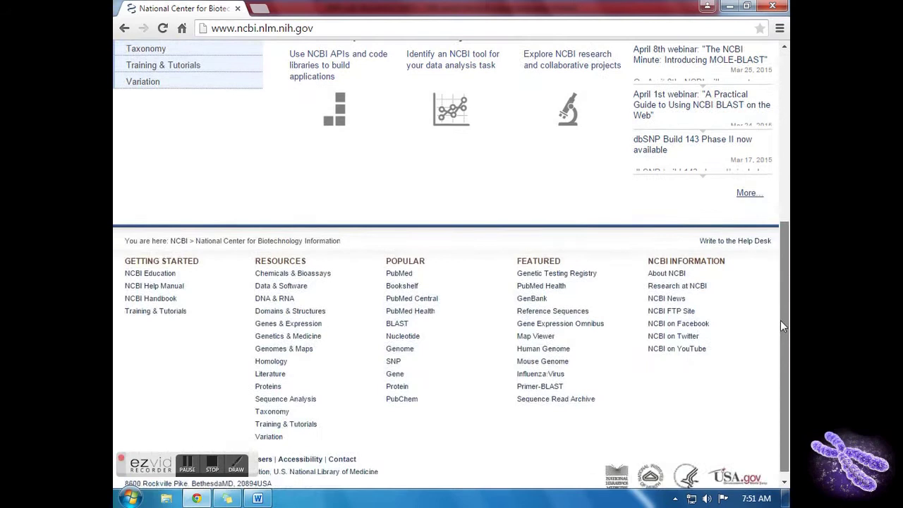
pyautogui.click(540, 334)
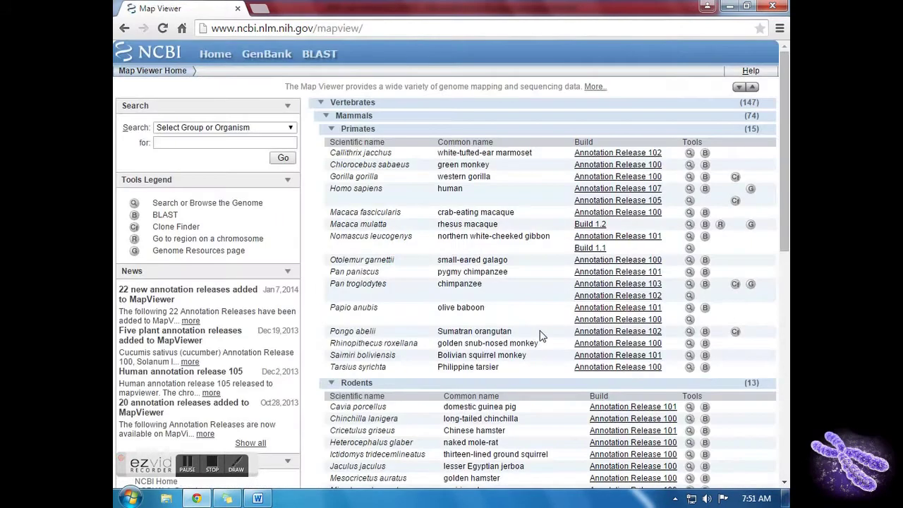
pyautogui.moveTo(329, 189); pyautogui.dragTo(374, 191)
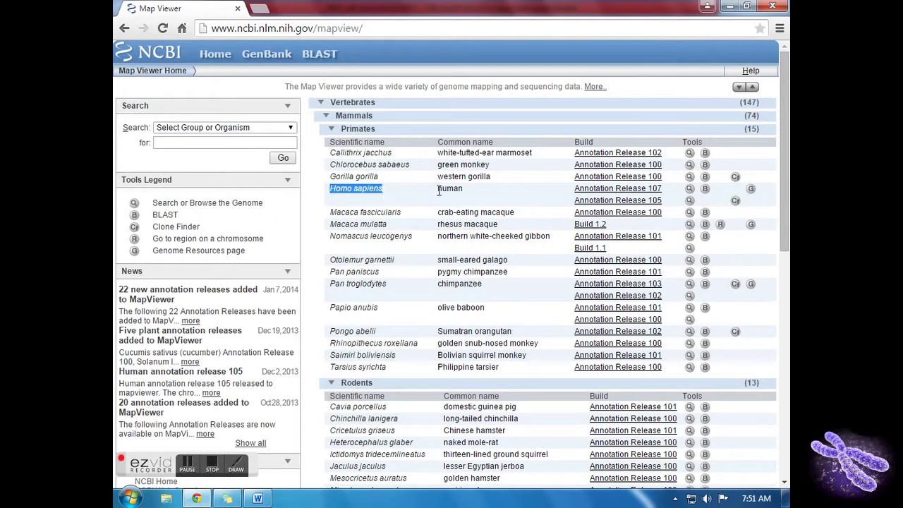
pyautogui.click(705, 189)
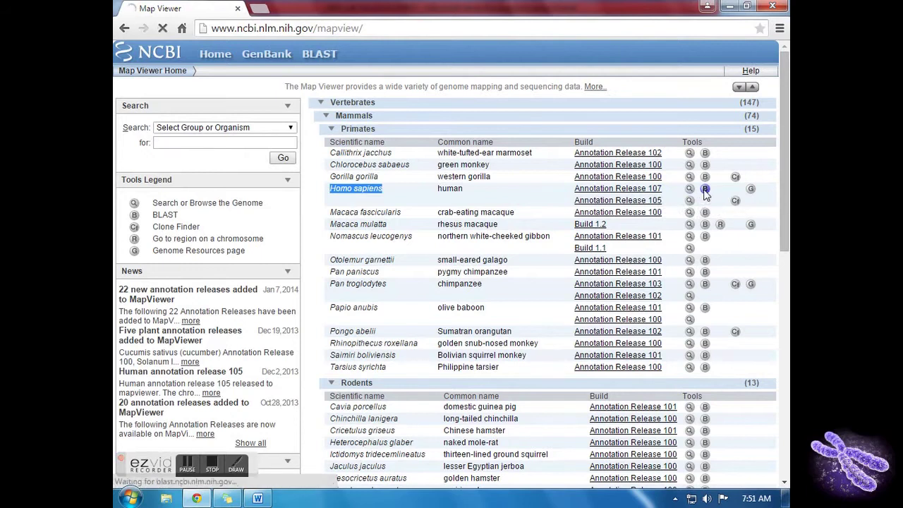
# Paste the forward TAS2R38 primer from the Word notes into the BLAST query box
pyautogui.click(205, 172)
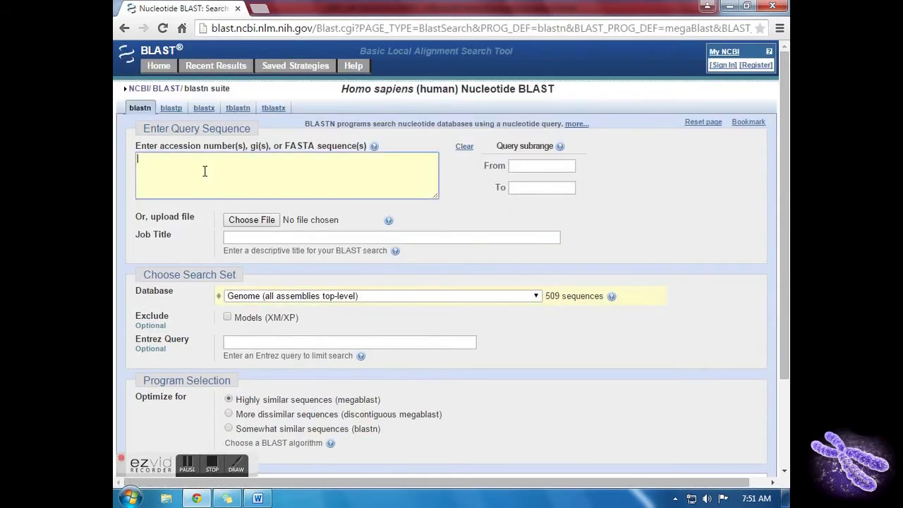
pyautogui.click(258, 498)
pyautogui.moveTo(236, 246); pyautogui.dragTo(578, 253)
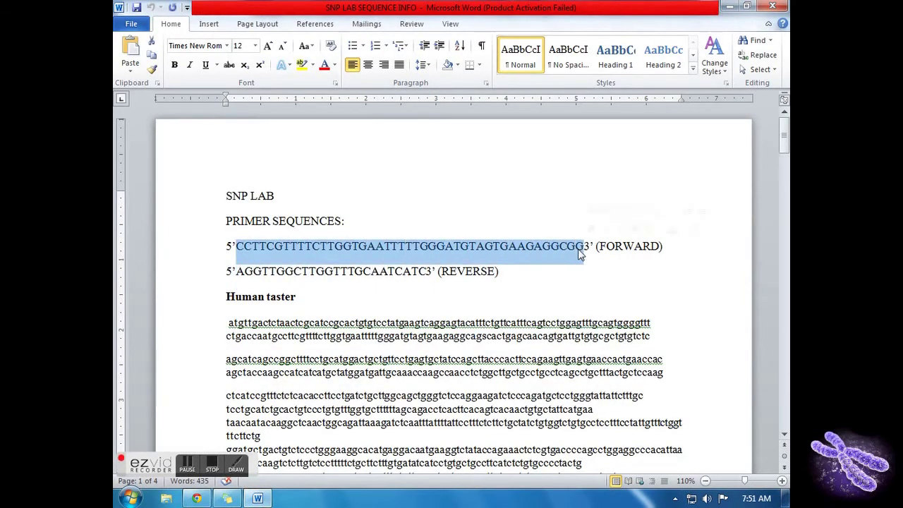
pyautogui.rightClick(579, 253)
pyautogui.click(607, 271)
pyautogui.click(197, 498)
pyautogui.rightClick(179, 163)
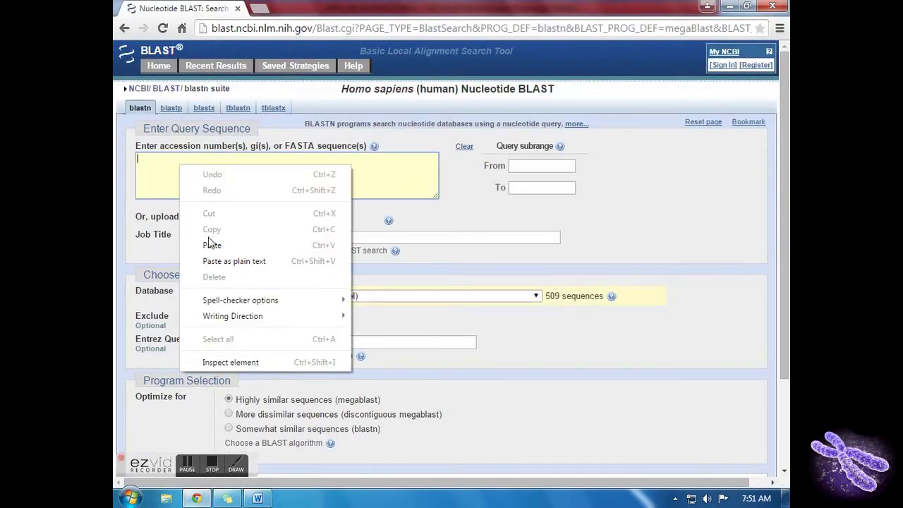
pyautogui.click(211, 245)
# Add the reverse primer below it and run blastn for somewhat similar sequences
pyautogui.click(258, 498)
pyautogui.moveTo(235, 271); pyautogui.dragTo(428, 271)
pyautogui.rightClick(424, 273)
pyautogui.click(452, 76)
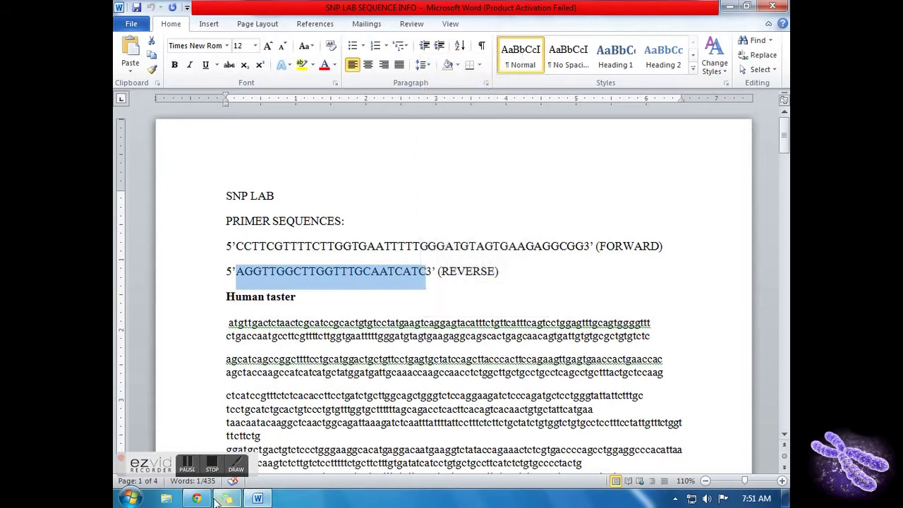
pyautogui.hotkey('alt', 'Tab')
pyautogui.rightClick(154, 169)
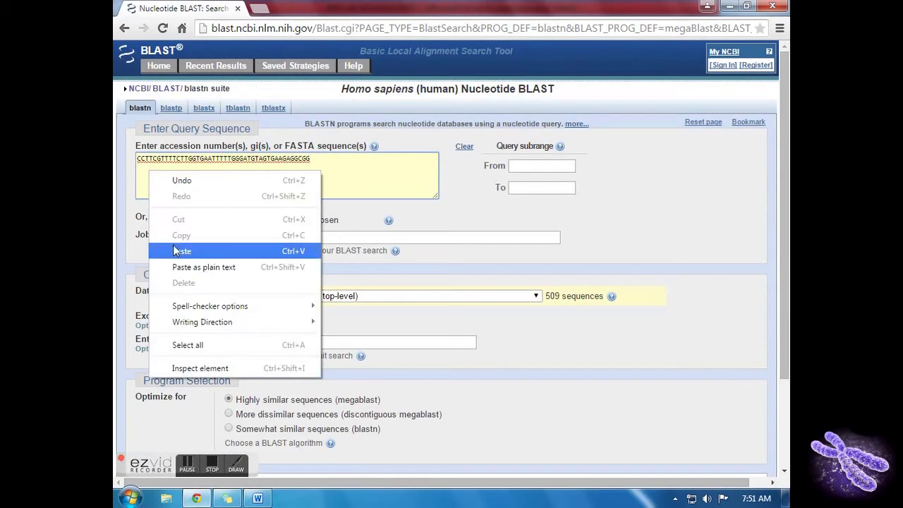
pyautogui.click(182, 249)
pyautogui.moveTo(779, 174); pyautogui.dragTo(781, 241)
pyautogui.click(230, 339)
pyautogui.click(180, 399)
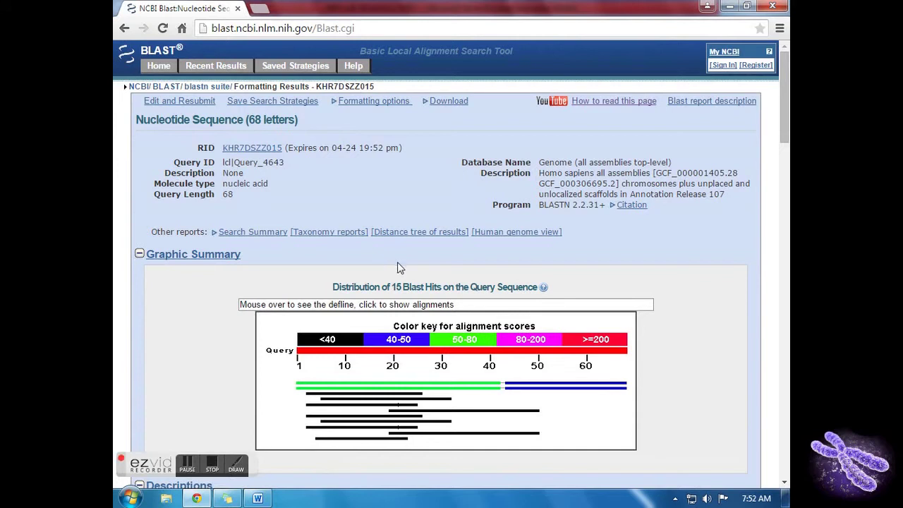
# Open the Human genome view of the hits and display chromosome 7's map
pyautogui.click(496, 234)
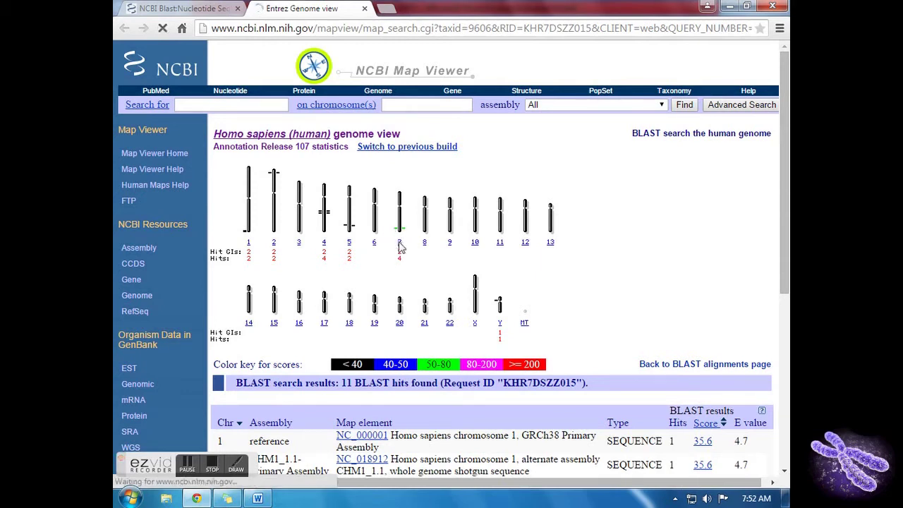
pyautogui.click(400, 243)
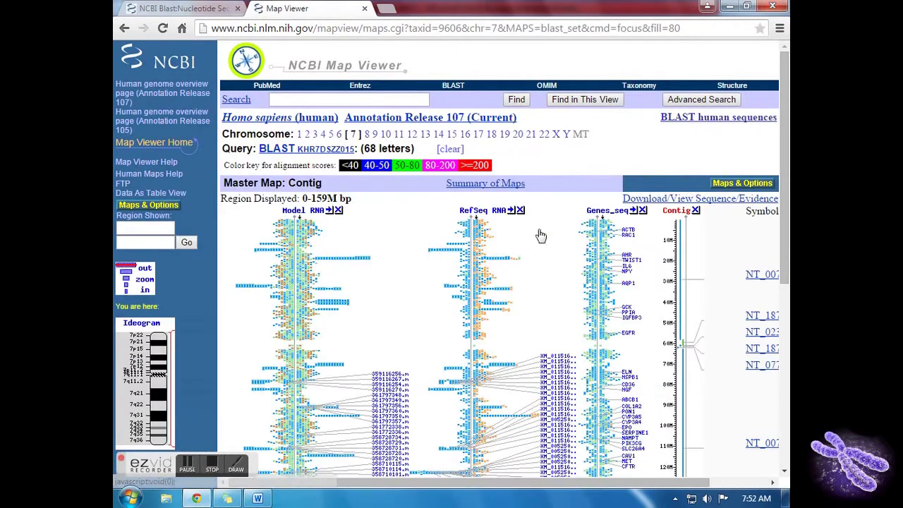
# Make Genes_seq the master map and scroll through chromosome 7's 0–159M bp genes
pyautogui.moveTo(787, 175); pyautogui.dragTo(787, 196)
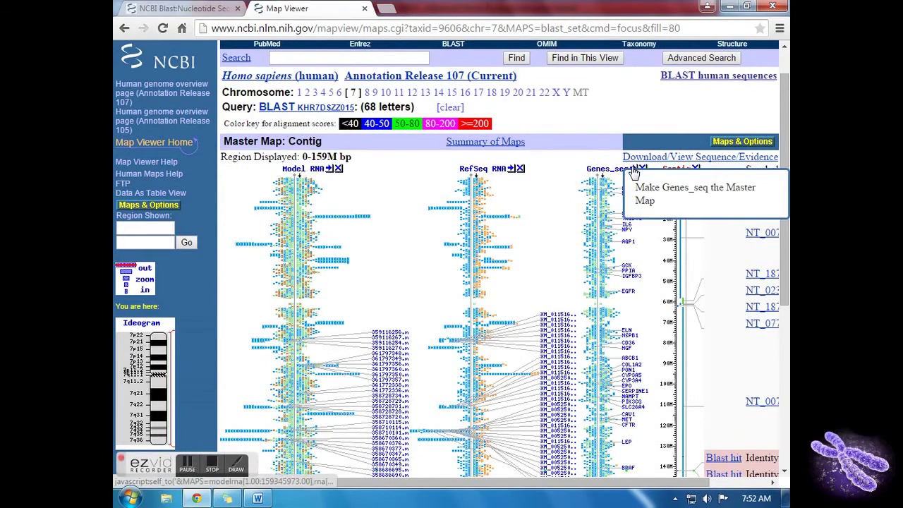
pyautogui.click(634, 174)
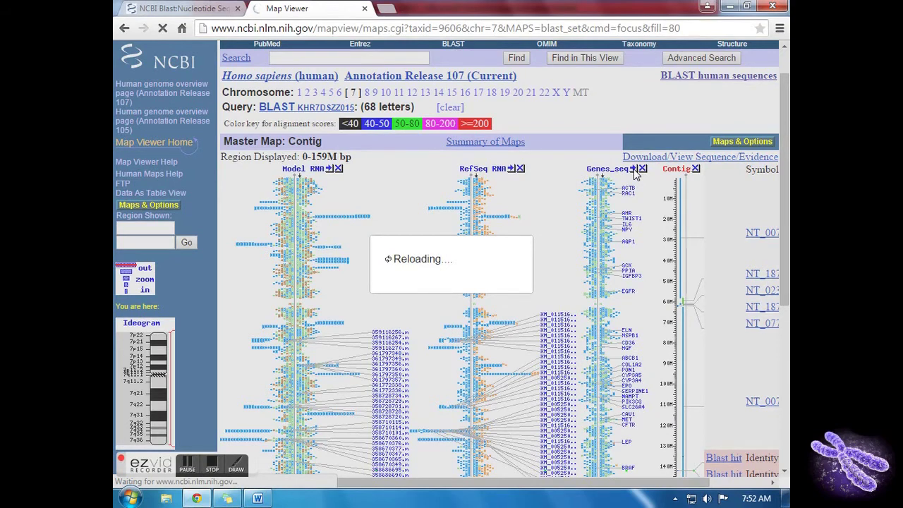
pyautogui.scroll(-2, 786, 190)
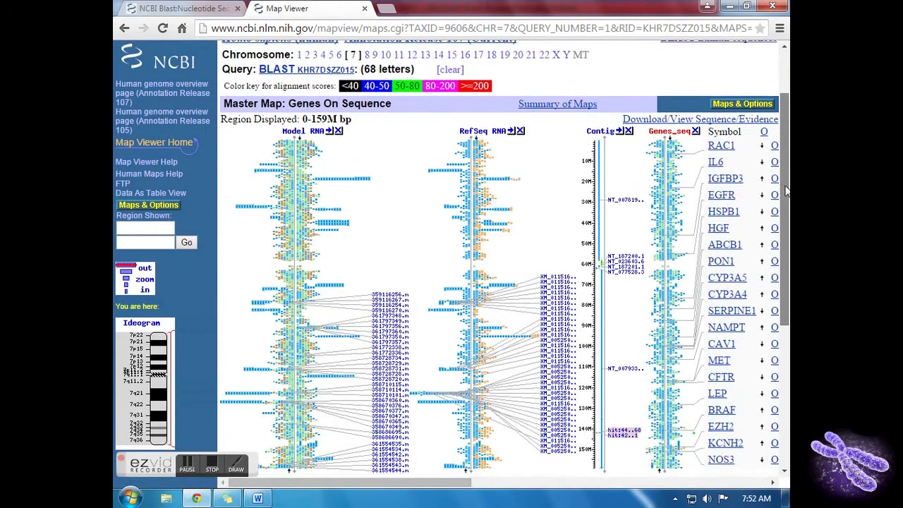
pyautogui.click(188, 467)
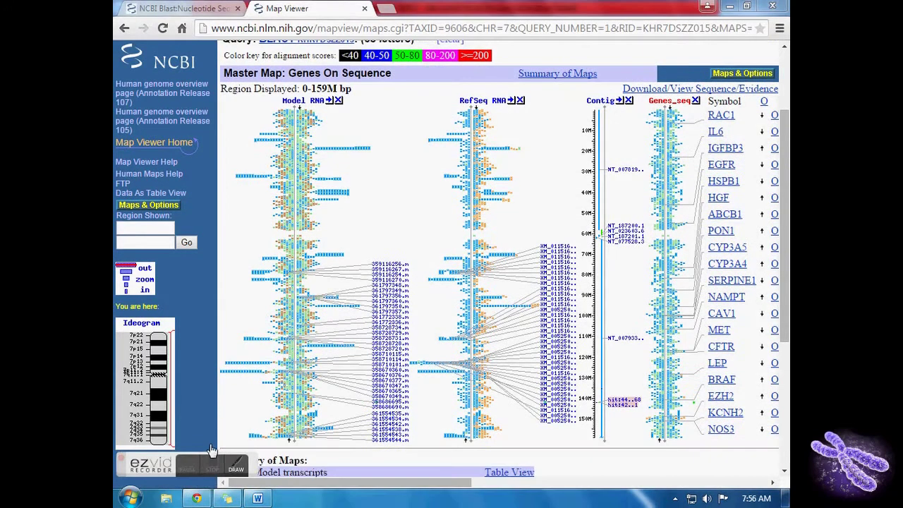
# Zoom in fourfold on the 7q35 region and recentre the map on the BLAST hit
pyautogui.click(154, 439)
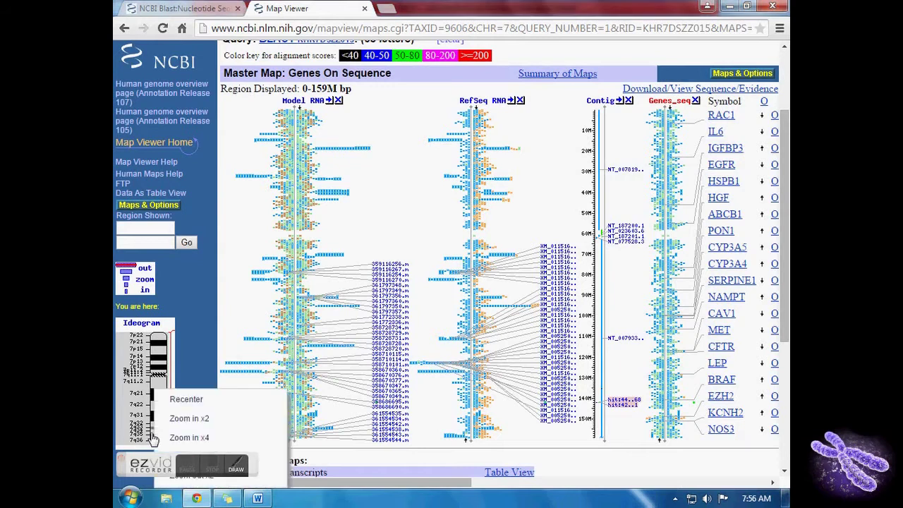
pyautogui.click(177, 436)
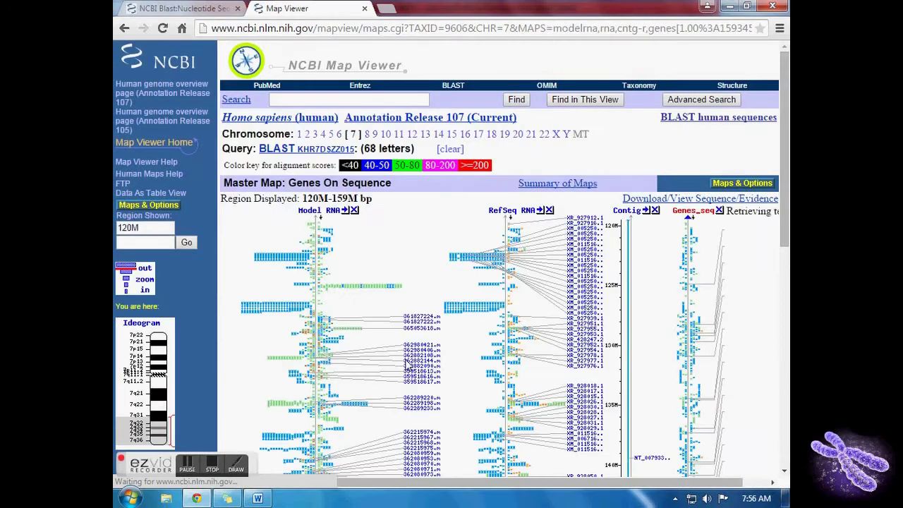
pyautogui.hscroll(2, 513, 400)
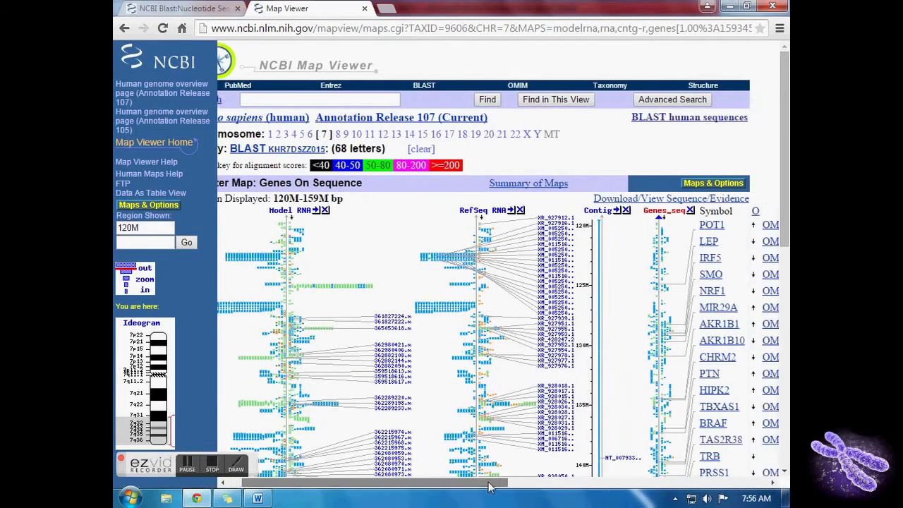
pyautogui.scroll(-3, 648, 245)
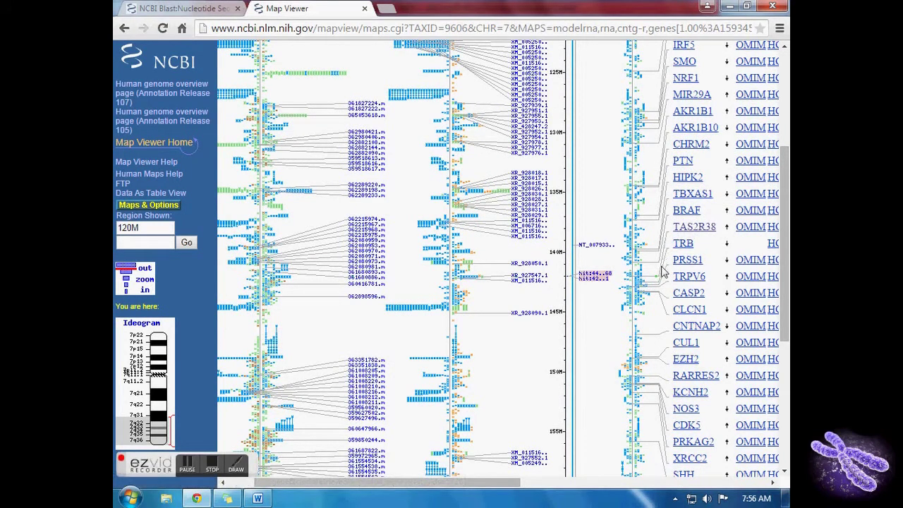
pyautogui.click(641, 290)
pyautogui.click(643, 292)
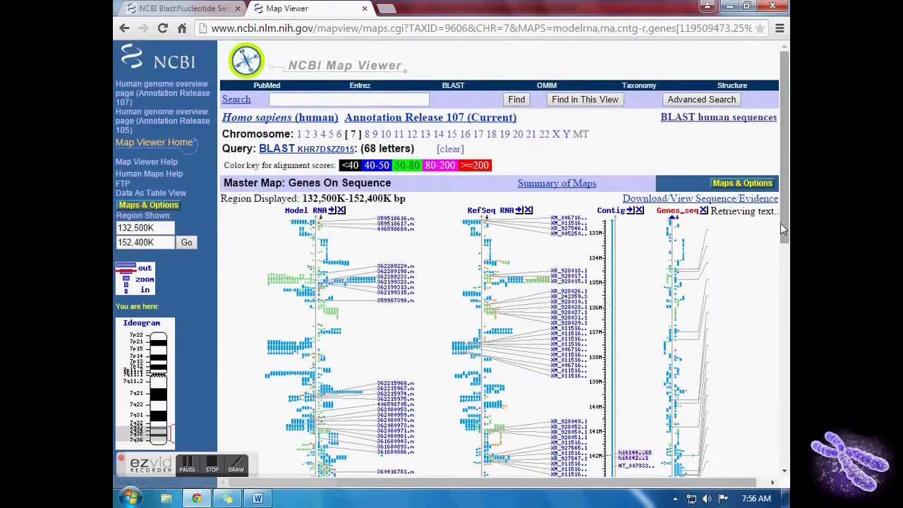
pyautogui.moveTo(780, 222); pyautogui.dragTo(783, 310)
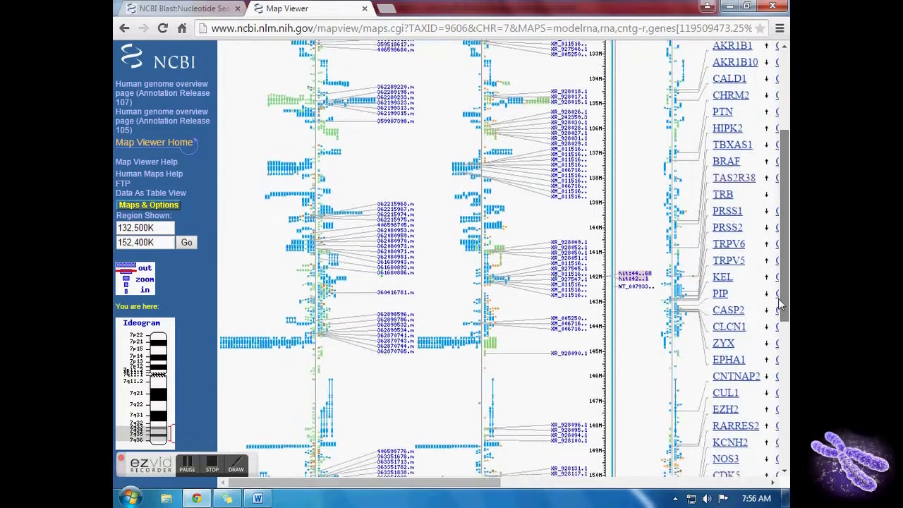
pyautogui.moveTo(436, 483); pyautogui.dragTo(545, 487)
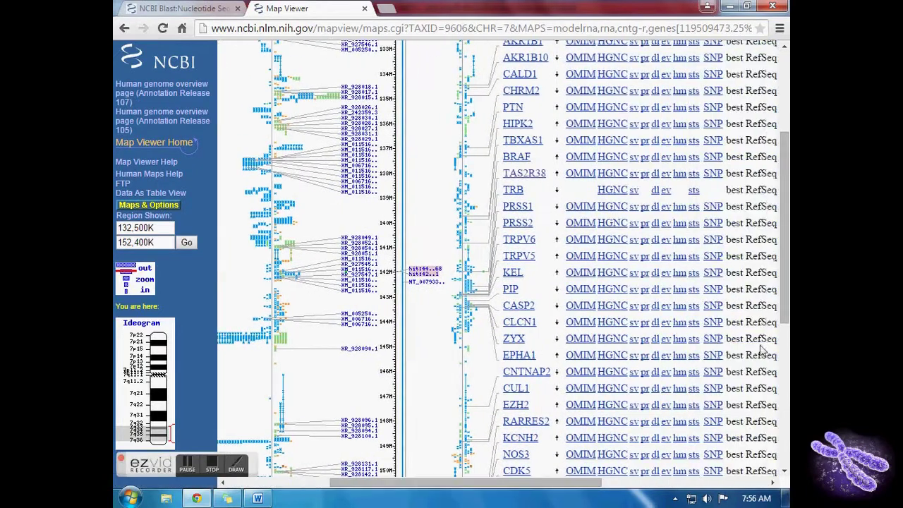
pyautogui.moveTo(785, 233); pyautogui.dragTo(785, 189)
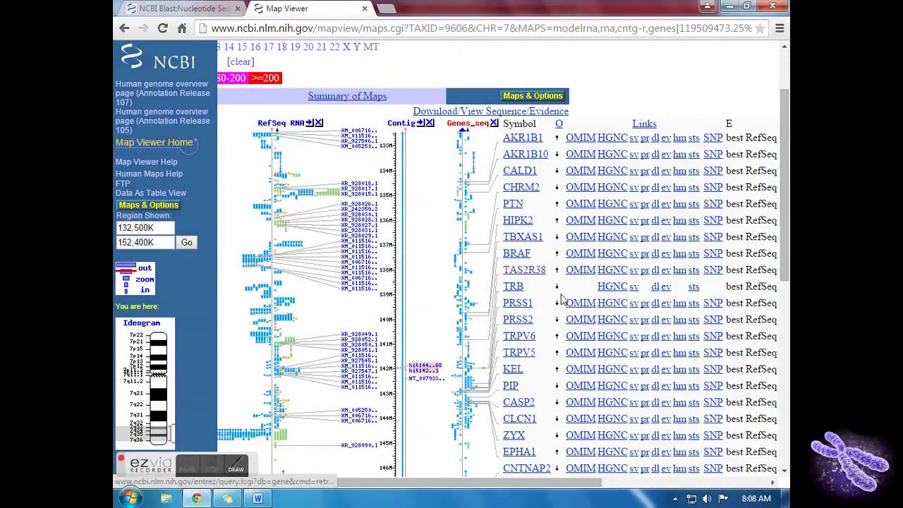
pyautogui.moveTo(554, 484); pyautogui.dragTo(677, 486)
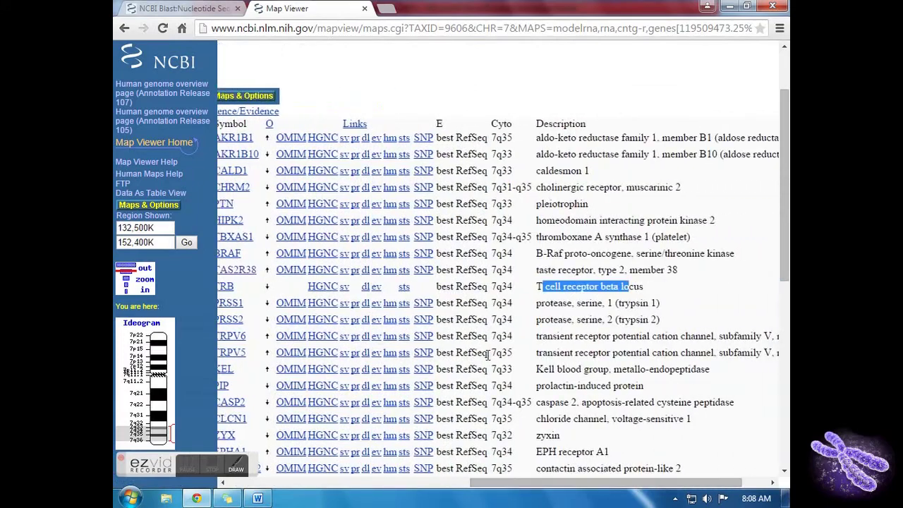
pyautogui.moveTo(543, 271); pyautogui.dragTo(638, 275)
pyautogui.click(587, 286)
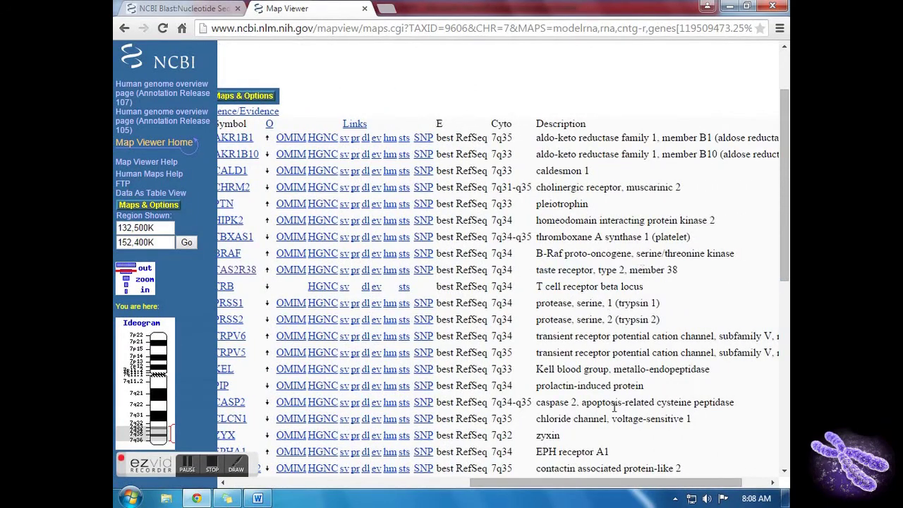
pyautogui.moveTo(785, 191); pyautogui.dragTo(785, 250)
pyautogui.moveTo(606, 484); pyautogui.dragTo(467, 484)
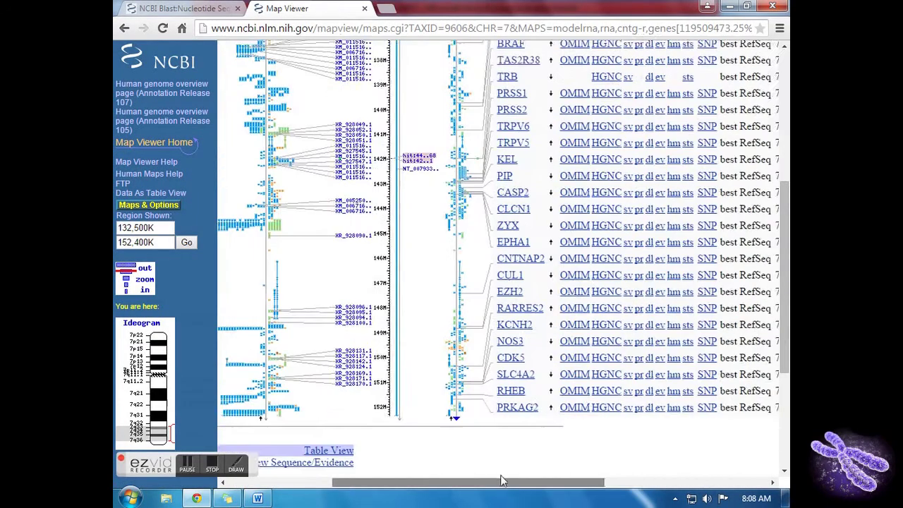
pyautogui.moveTo(784, 275); pyautogui.dragTo(784, 189)
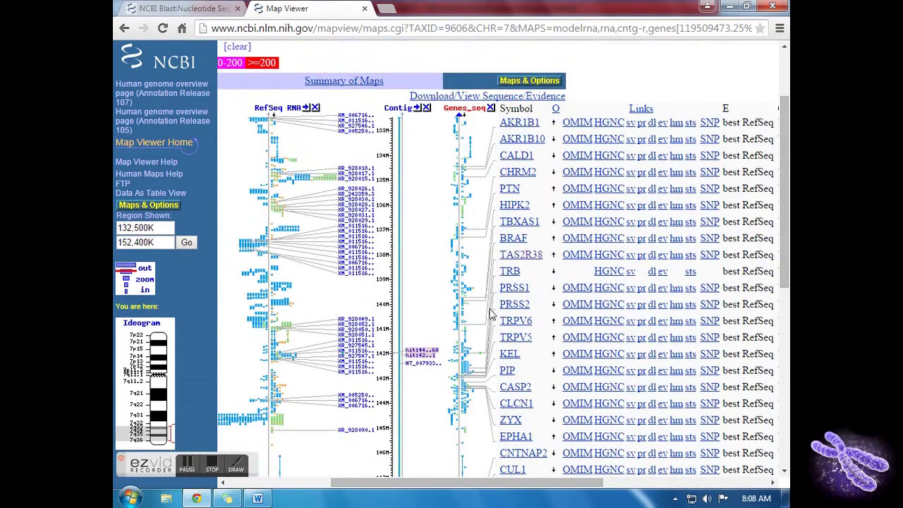
# Redraw the map over the 137,700K–147,700K region and scroll through the genes
pyautogui.click(466, 379)
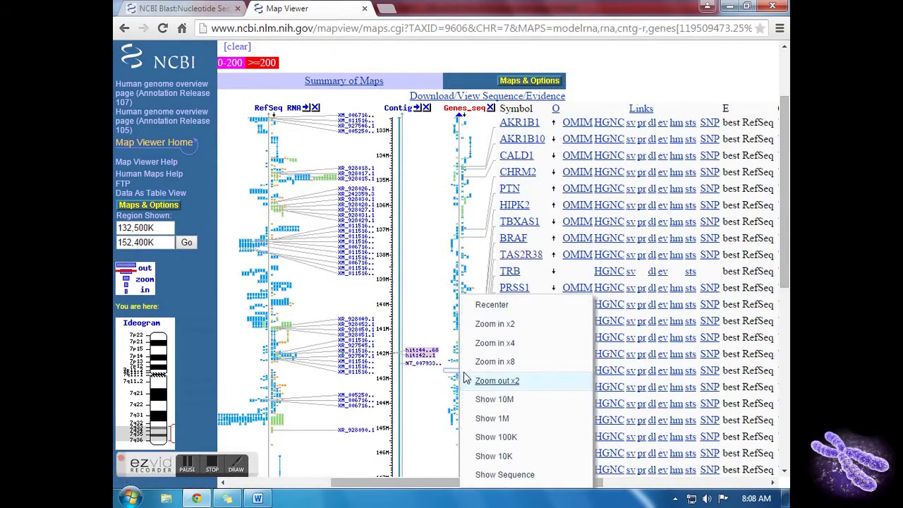
pyautogui.click(474, 381)
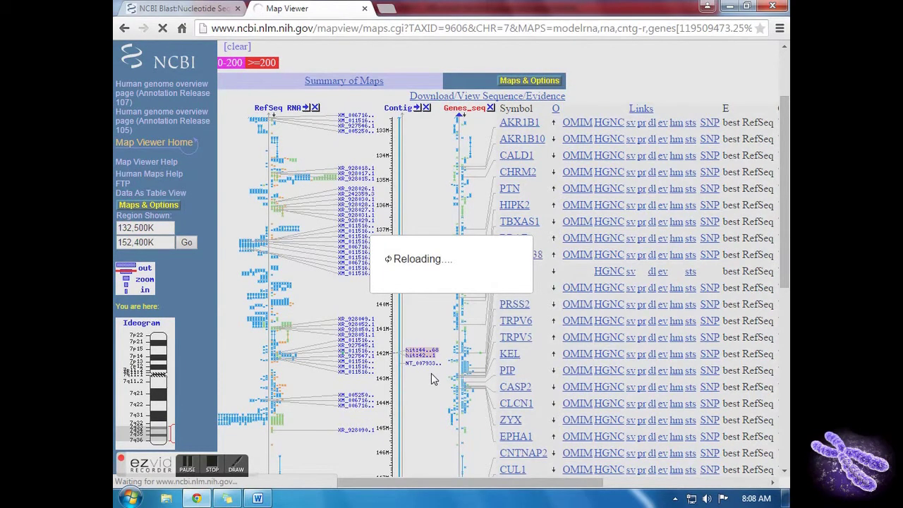
pyautogui.scroll(-2, 487, 423)
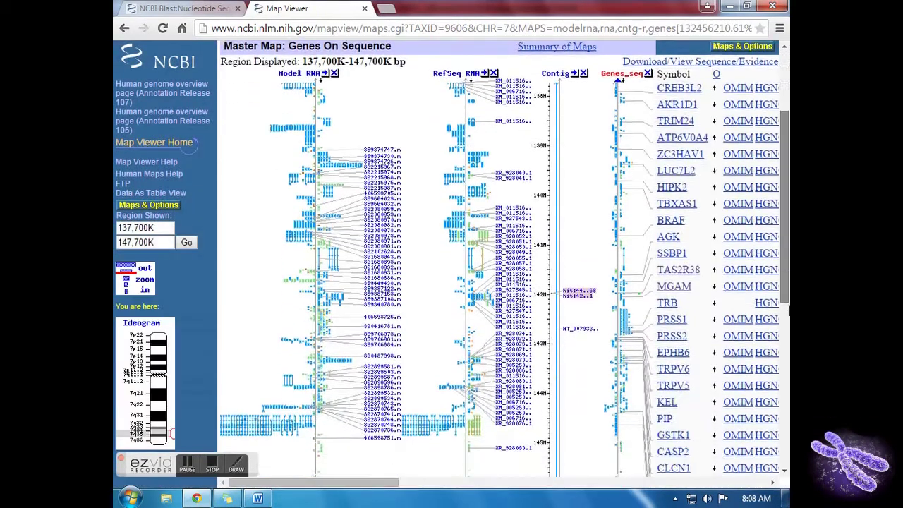
pyautogui.moveTo(391, 483); pyautogui.dragTo(512, 483)
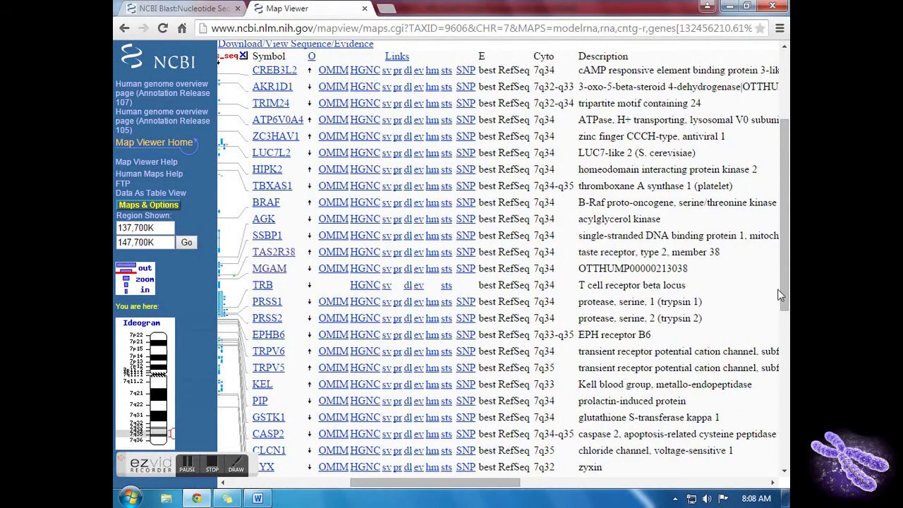
pyautogui.scroll(-2, 783, 318)
pyautogui.hscroll(1, 783, 318)
pyautogui.scroll(1, 785, 361)
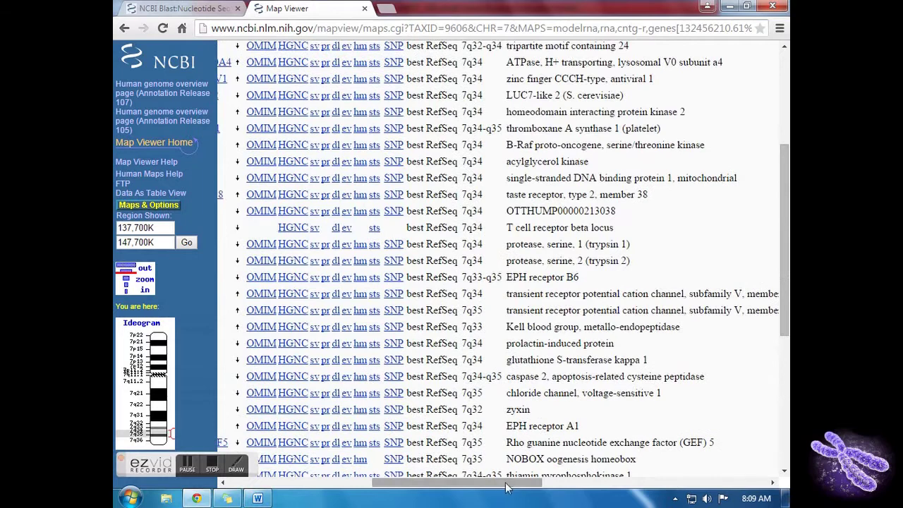
pyautogui.hscroll(-4, 512, 423)
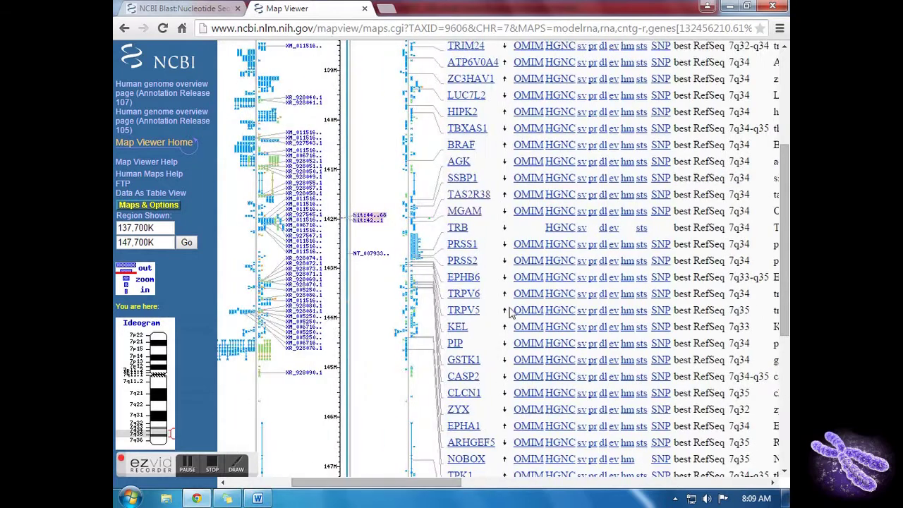
# Zoom in twofold around TAS2R38 and scroll to the gene descriptions
pyautogui.click(412, 221)
pyautogui.click(424, 246)
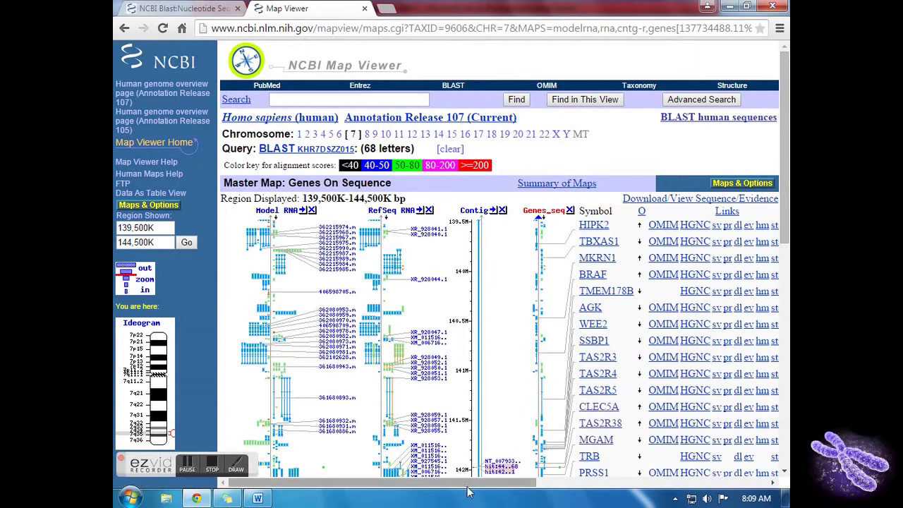
pyautogui.moveTo(430, 482); pyautogui.dragTo(612, 482)
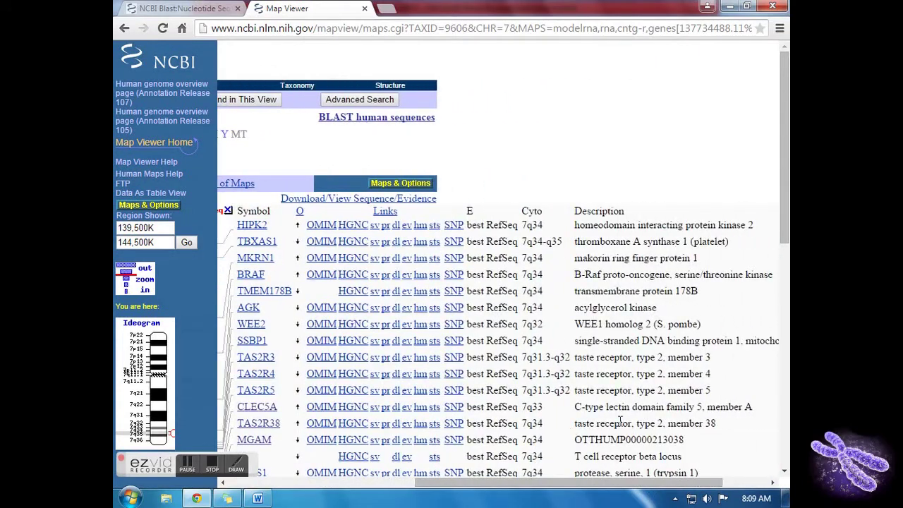
pyautogui.moveTo(574, 357); pyautogui.dragTo(627, 373)
pyautogui.moveTo(574, 390); pyautogui.dragTo(622, 390)
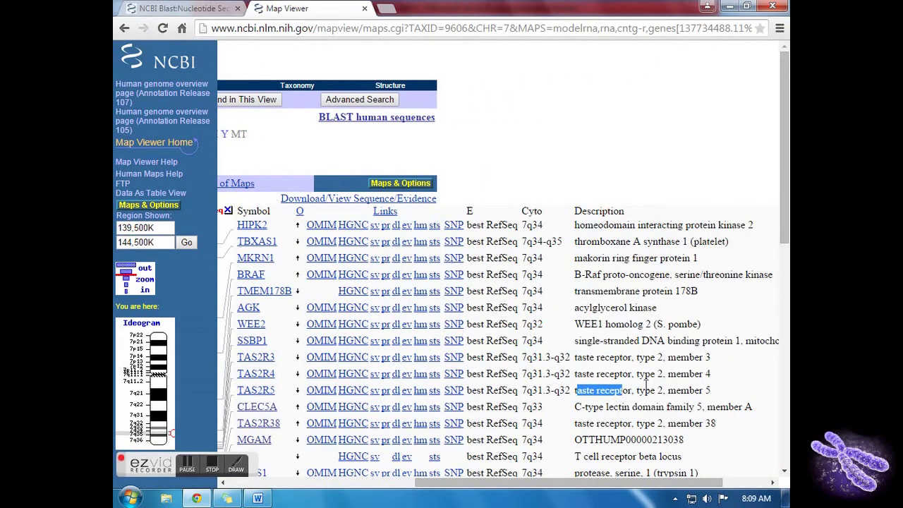
pyautogui.moveTo(783, 252); pyautogui.dragTo(779, 360)
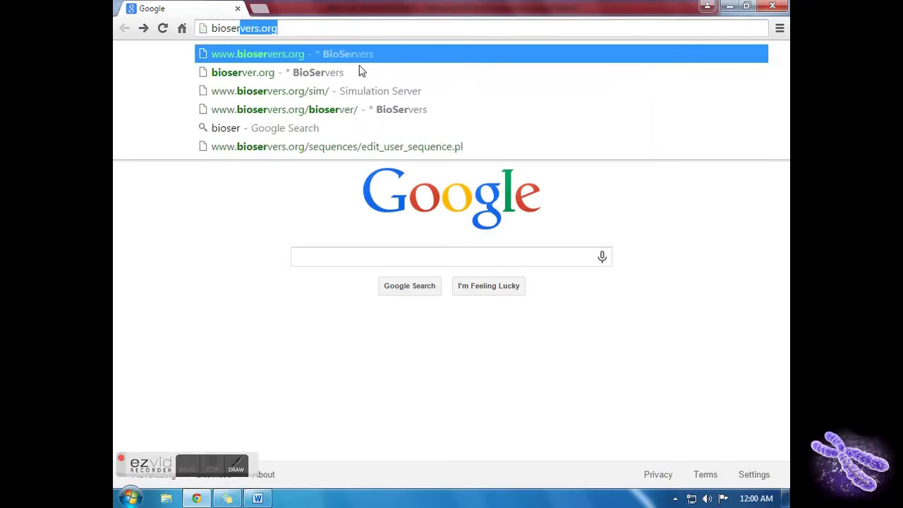
# Go to bioservers.org and enter the Sequence Server as a guest
pyautogui.write('r')
pyautogui.write('s.or')
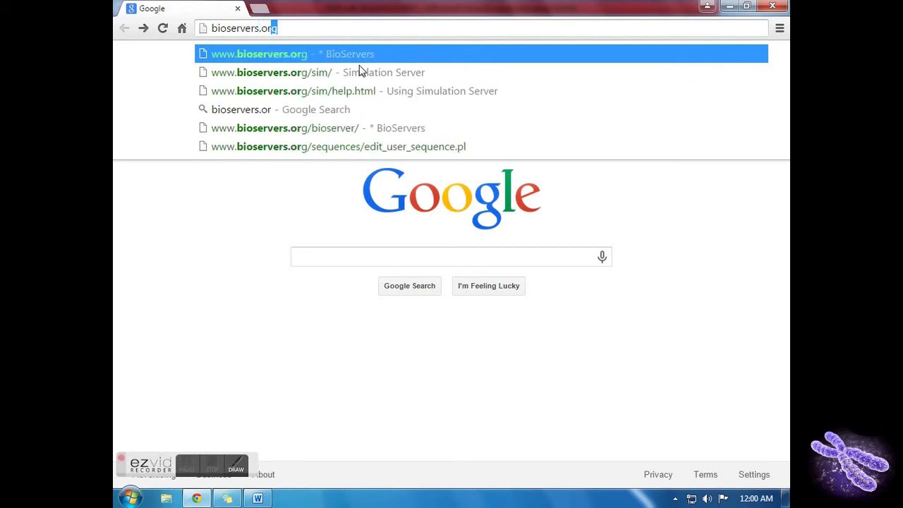
pyautogui.press('Return')
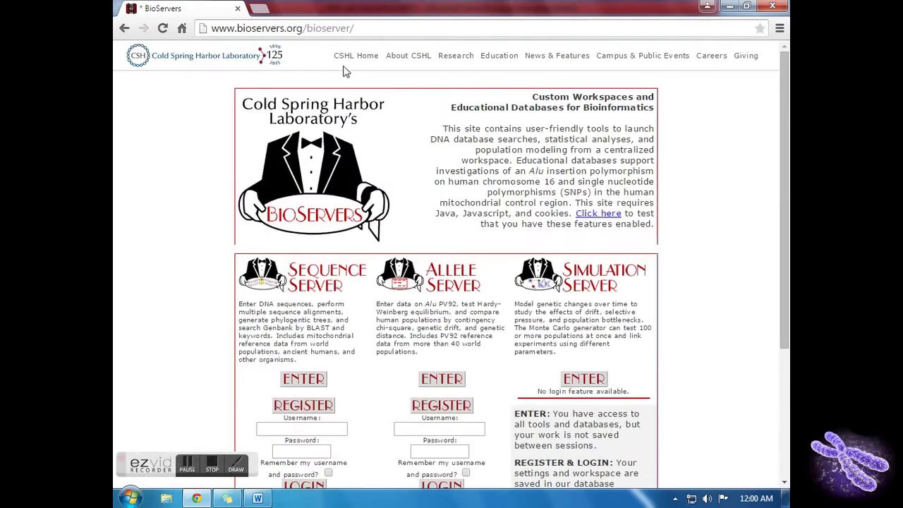
pyautogui.scroll(-1, 238, 195)
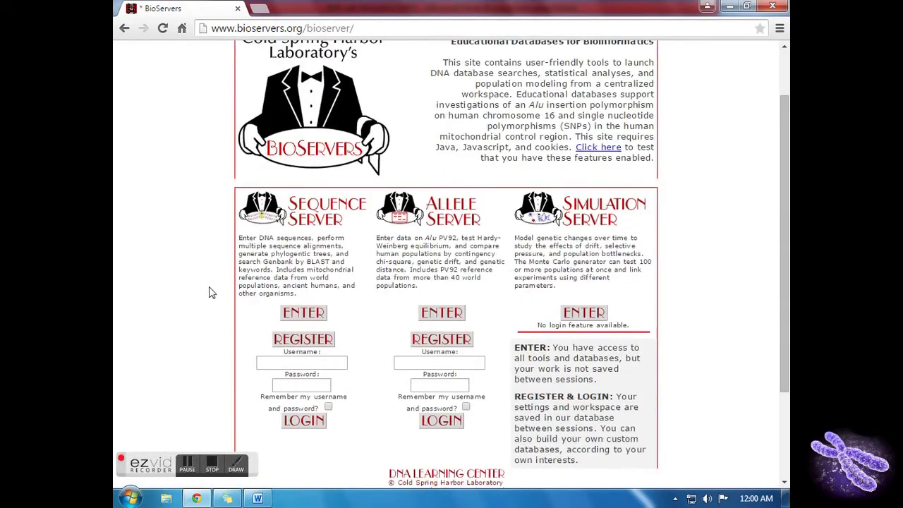
pyautogui.click(303, 313)
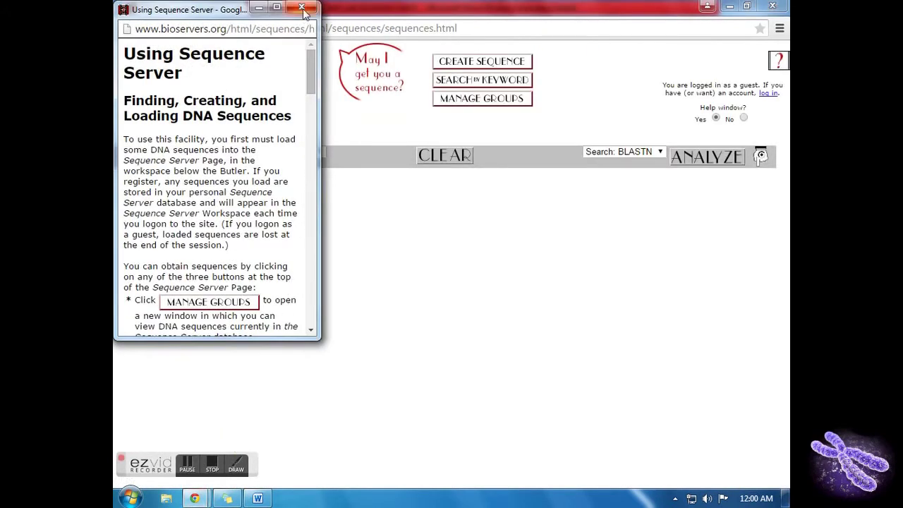
# Close the help window and start a new sequence named Taster
pyautogui.click(302, 8)
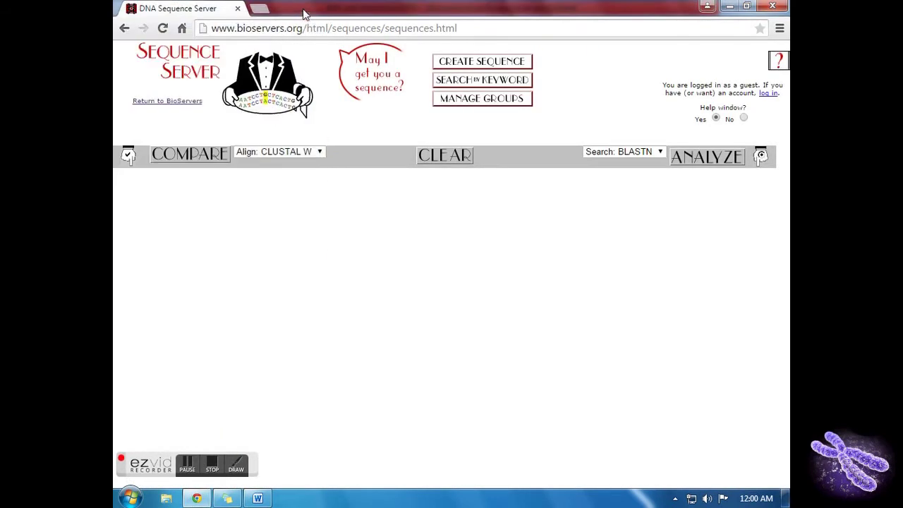
pyautogui.click(446, 66)
pyautogui.click(283, 101)
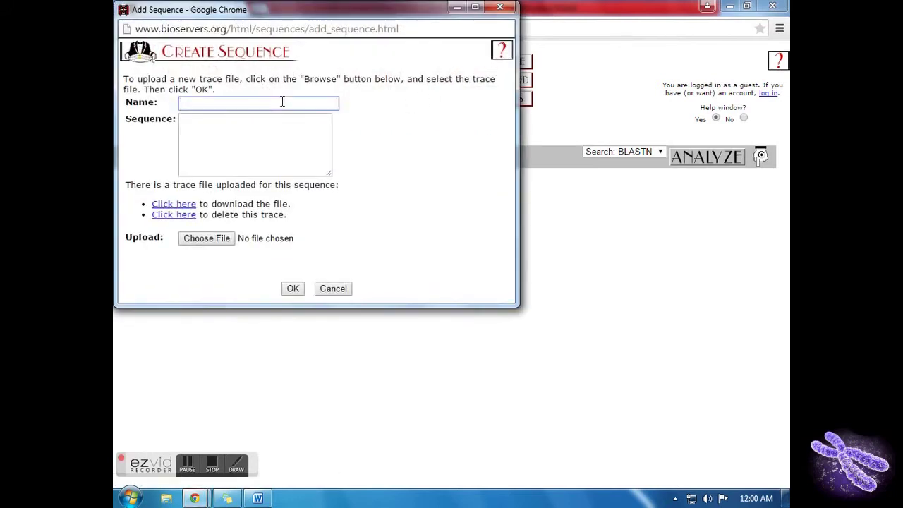
pyautogui.write('Taster')
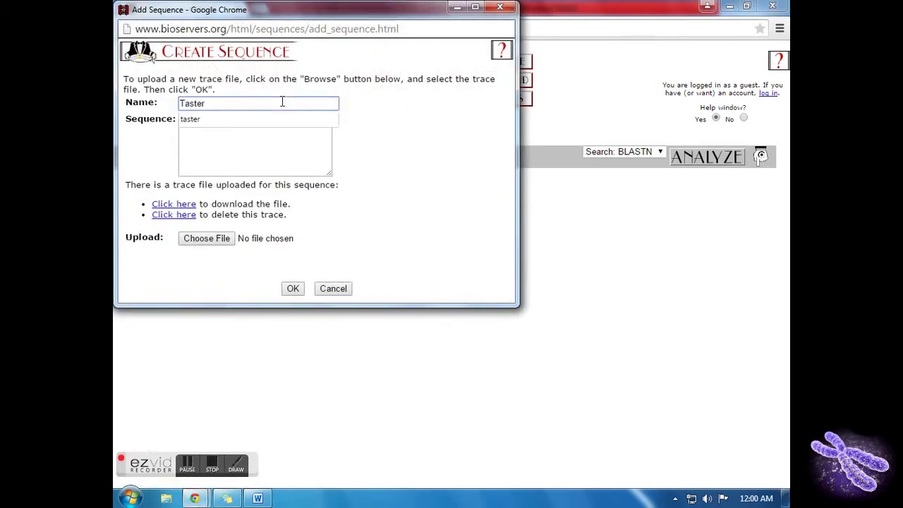
pyautogui.click(245, 139)
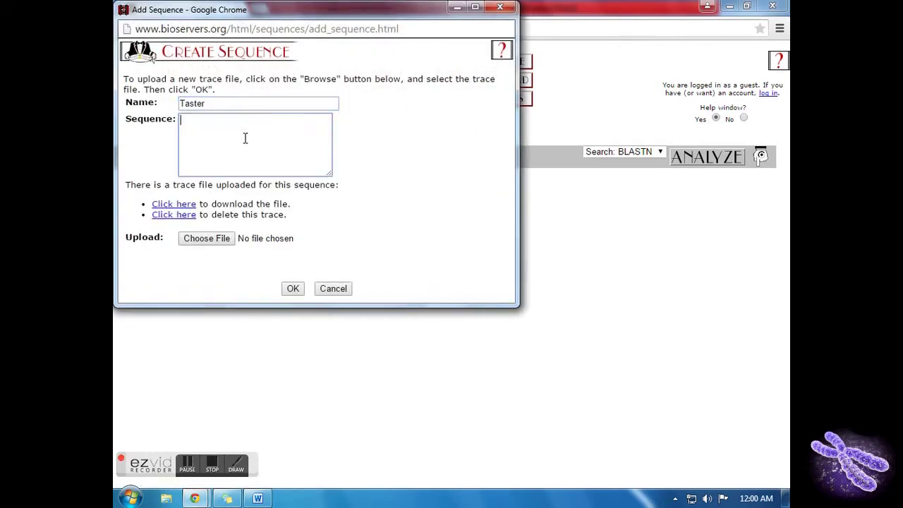
# Copy the human taster sequence from the Word document
pyautogui.click(258, 499)
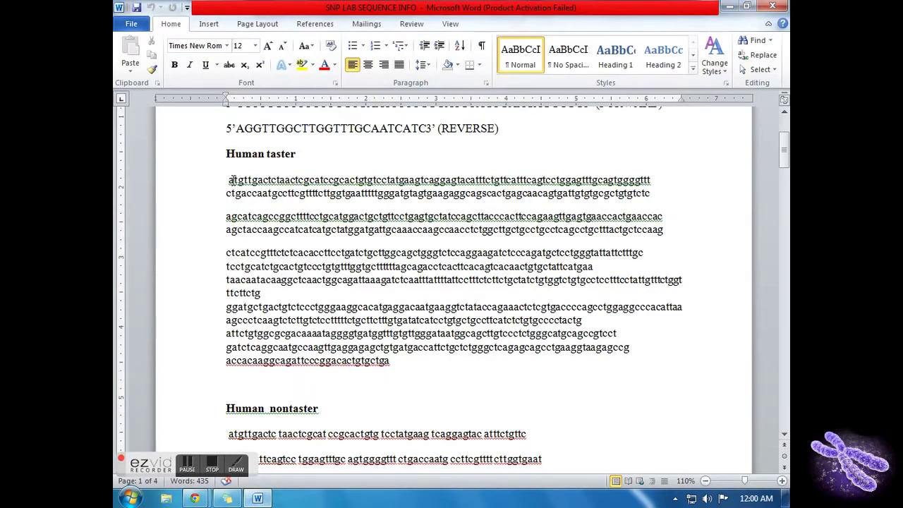
pyautogui.moveTo(230, 181); pyautogui.dragTo(487, 358)
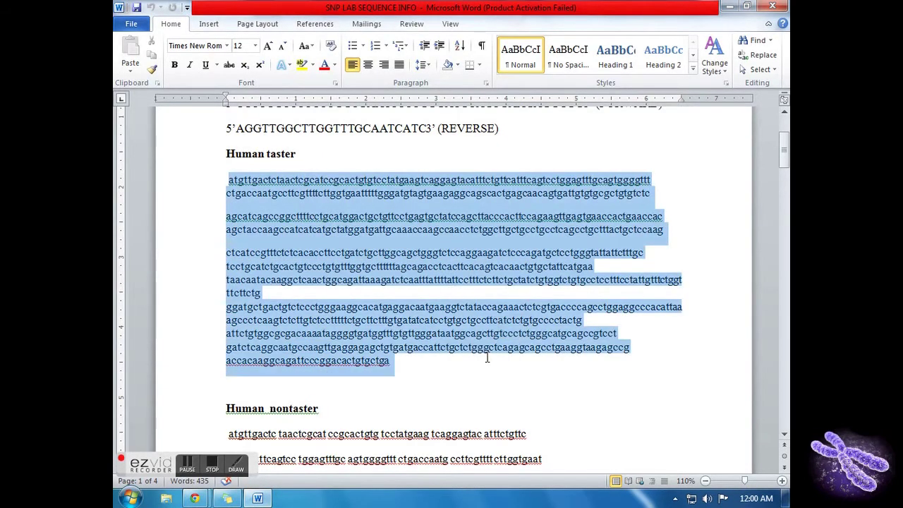
pyautogui.rightClick(369, 228)
pyautogui.click(383, 251)
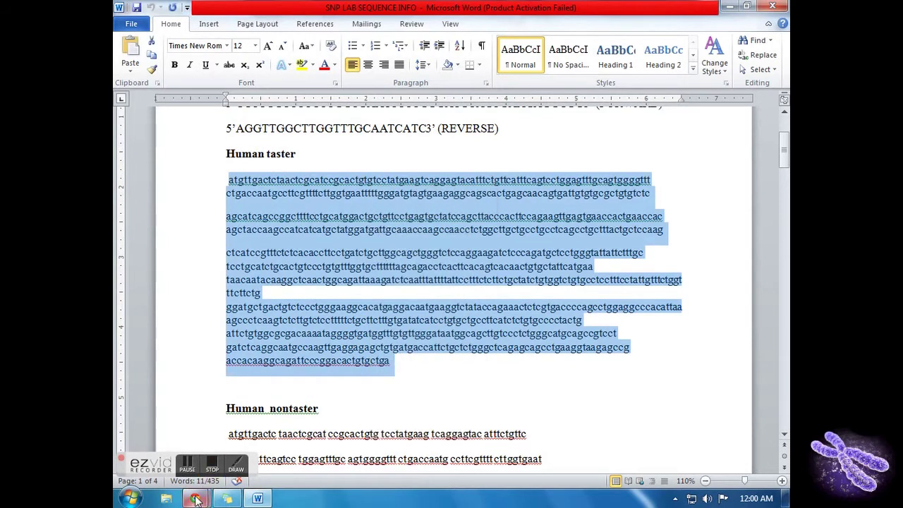
# Paste the taster DNA into the new-sequence dialog and save Taster
pyautogui.moveTo(196, 499)
pyautogui.click(257, 423)
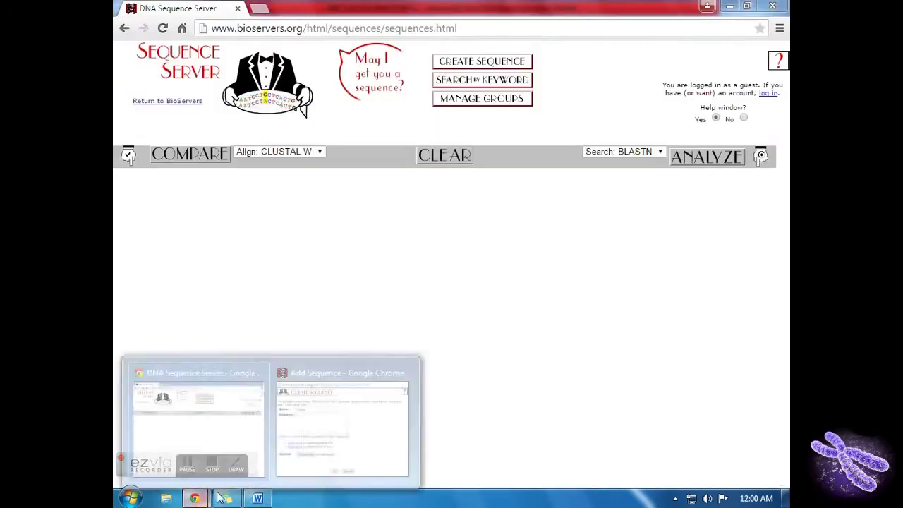
pyautogui.click(342, 427)
pyautogui.rightClick(212, 126)
pyautogui.click(241, 204)
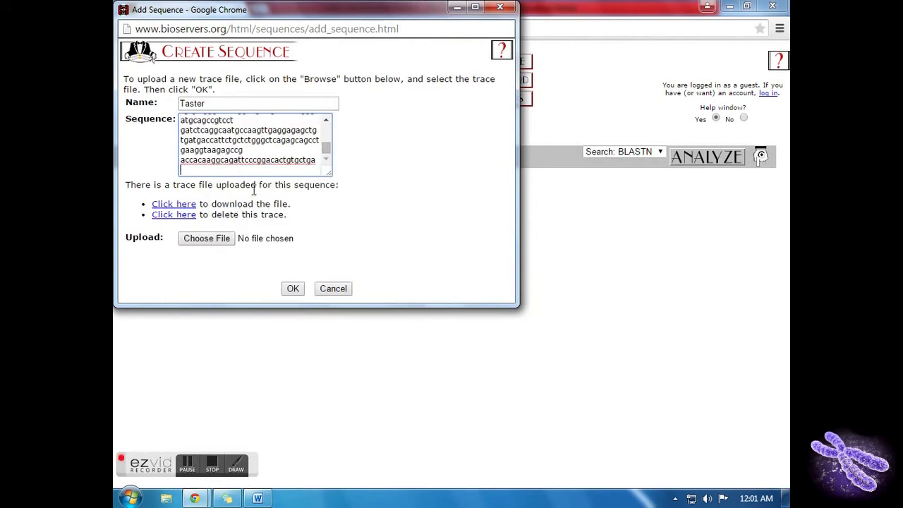
pyautogui.moveTo(310, 17); pyautogui.dragTo(490, 55)
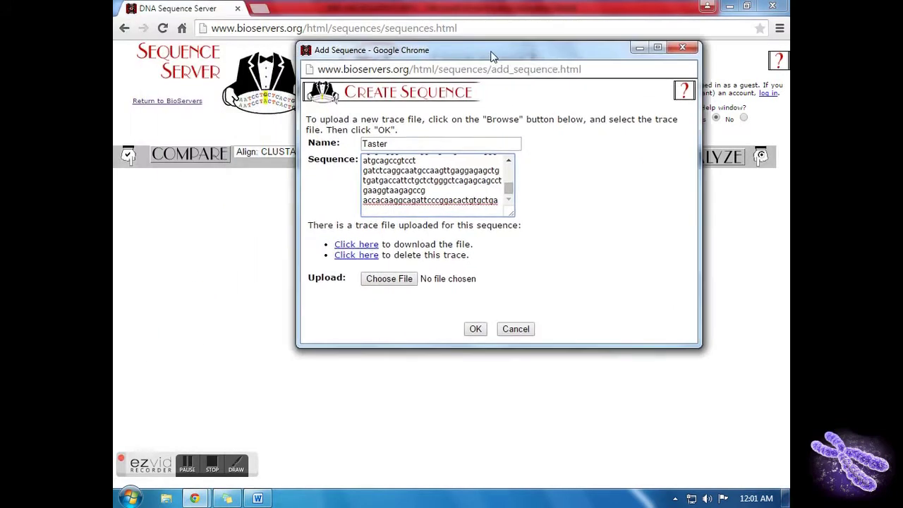
pyautogui.click(475, 329)
# Clear the sequence box and rename the next sequence 'nontaster'
pyautogui.hotkey('ctrl', 'a')
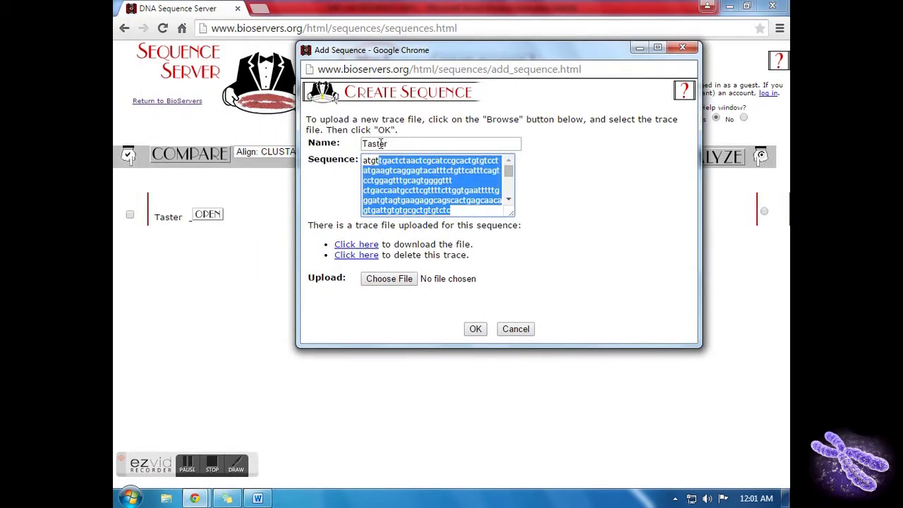
pyautogui.moveTo(364, 160); pyautogui.dragTo(466, 237)
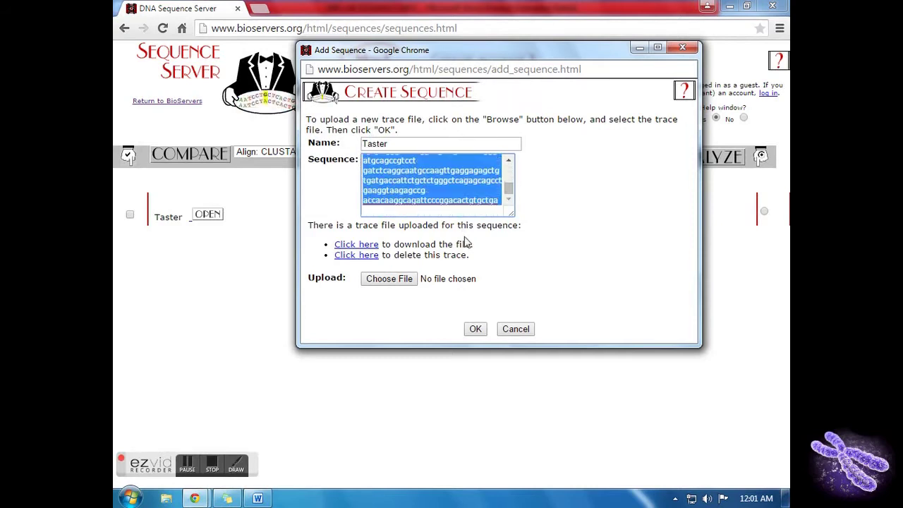
pyautogui.press('Delete')
pyautogui.hotkey('shift', 'Tab')
pyautogui.write('nontaster')
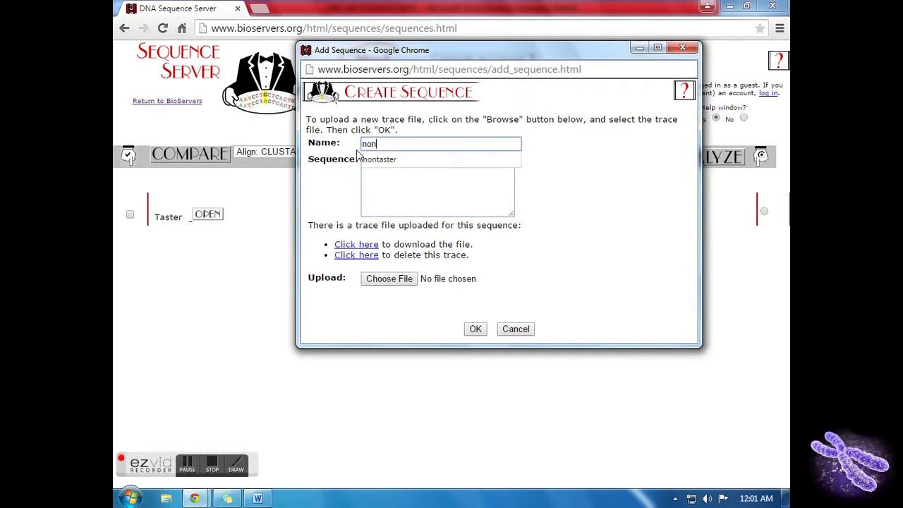
# Copy the human nontaster sequence from Word, paste it and add nonTaster to the list
pyautogui.click(257, 498)
pyautogui.scroll(-3, 395, 318)
pyautogui.moveTo(228, 290); pyautogui.dragTo(498, 351)
pyautogui.rightClick(370, 251)
pyautogui.click(395, 278)
pyautogui.click(200, 499)
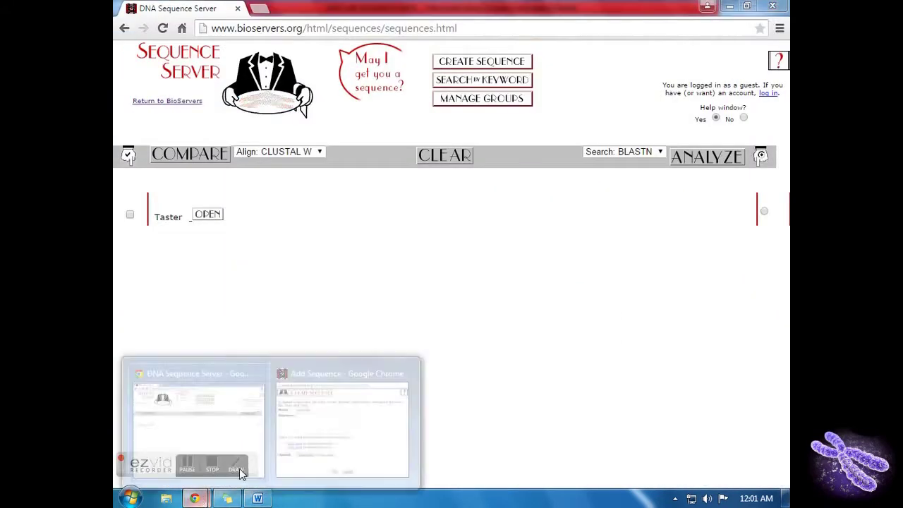
pyautogui.click(338, 424)
pyautogui.rightClick(373, 162)
pyautogui.click(395, 243)
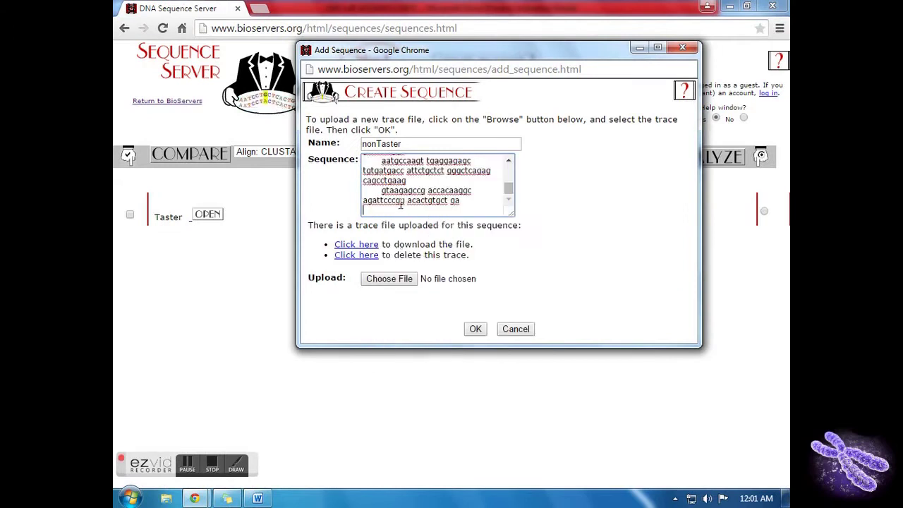
pyautogui.click(474, 329)
# Clear the box, name the sequence 'pan' and save it with the Pan tro DNA
pyautogui.click(508, 168)
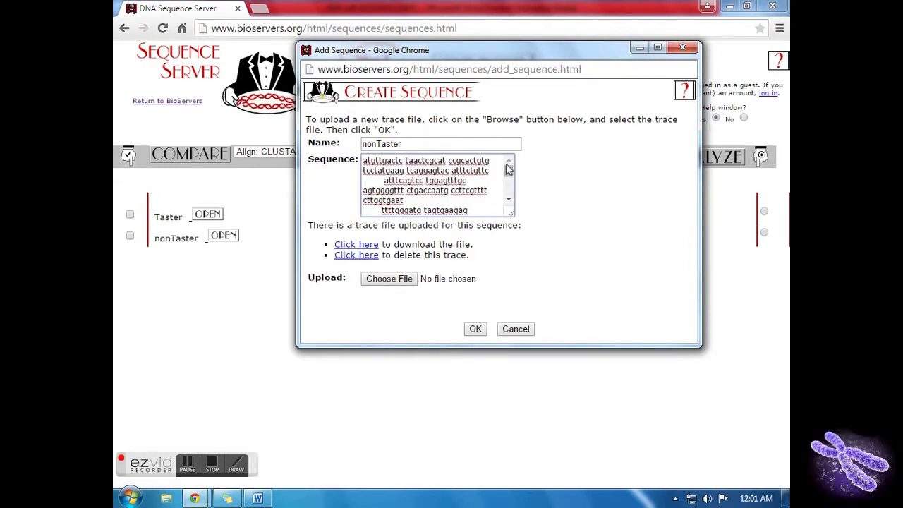
pyautogui.moveTo(490, 202); pyautogui.dragTo(361, 150)
pyautogui.press('Delete')
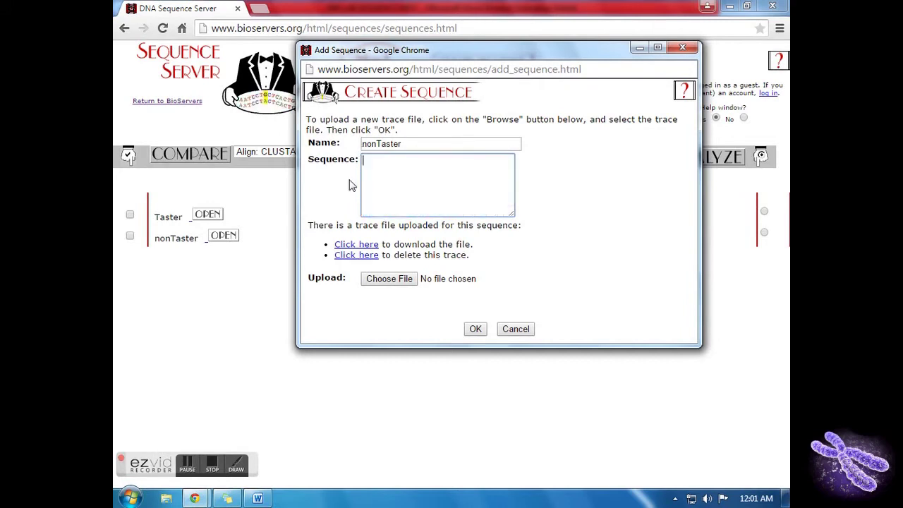
pyautogui.doubleClick(358, 147)
pyautogui.write('pan tro')
pyautogui.hotkey('alt', 'Tab')
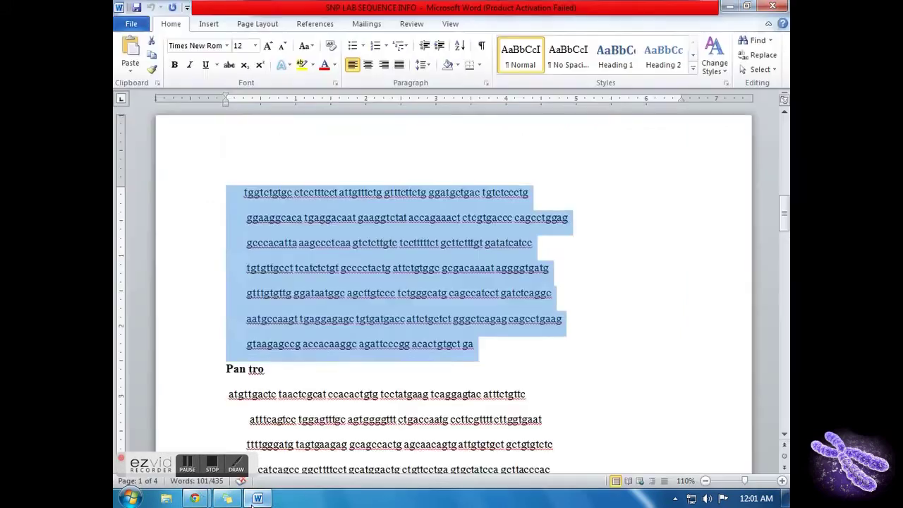
pyautogui.moveTo(230, 395); pyautogui.dragTo(494, 256)
pyautogui.hotkey('ctrl', 'c')
pyautogui.moveTo(195, 498)
pyautogui.click(345, 433)
pyautogui.click(368, 168)
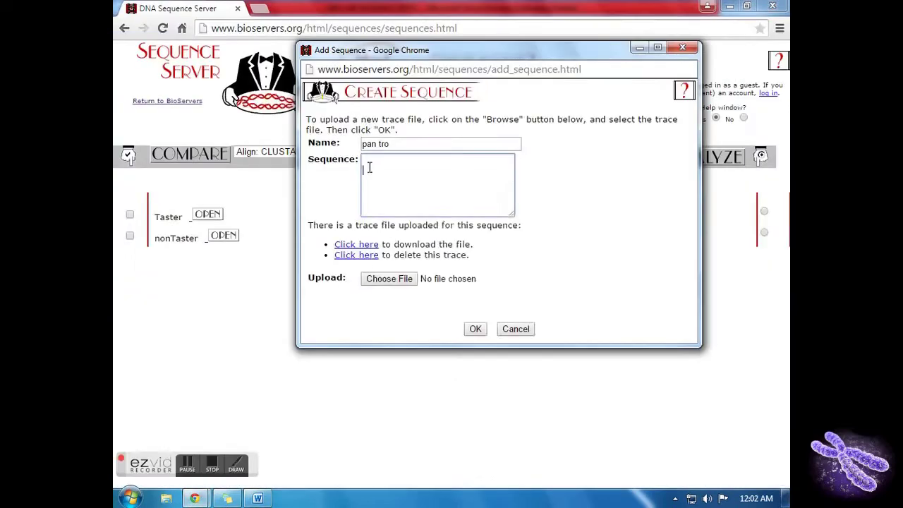
pyautogui.click(476, 328)
# Clear the box and save the next primate sequence as pan pan
pyautogui.hotkey('ctrl', 'a')
pyautogui.press('Delete')
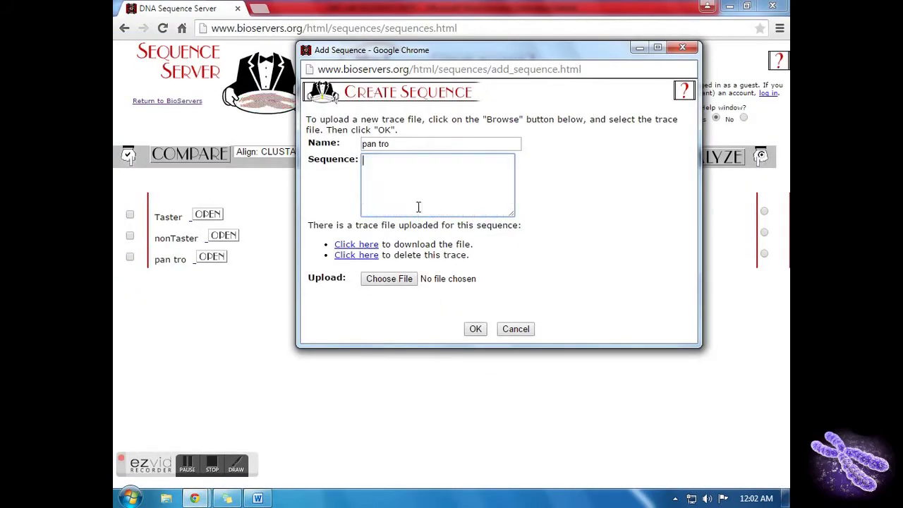
pyautogui.hotkey('alt', 'Tab')
pyautogui.moveTo(225, 397); pyautogui.dragTo(471, 289)
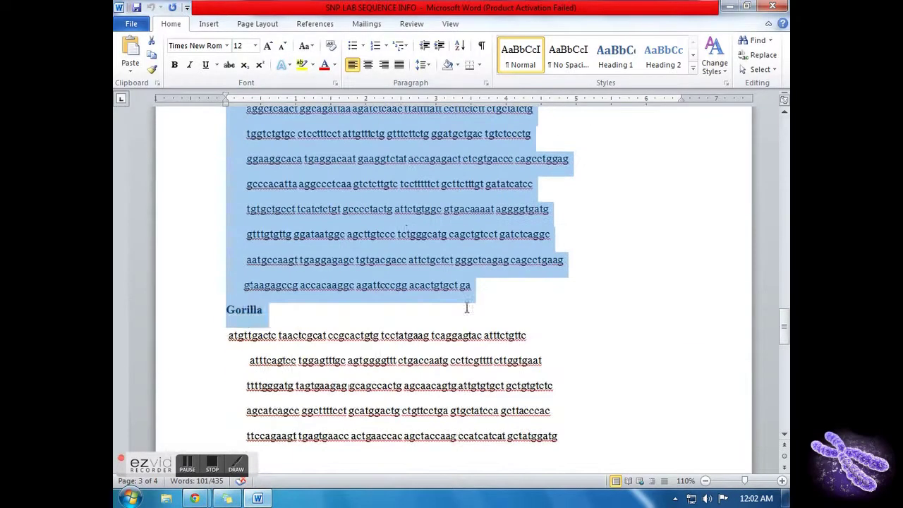
pyautogui.rightClick(403, 218)
pyautogui.click(416, 246)
pyautogui.hotkey('alt', 'Tab')
pyautogui.press('Tab')
pyautogui.click(474, 330)
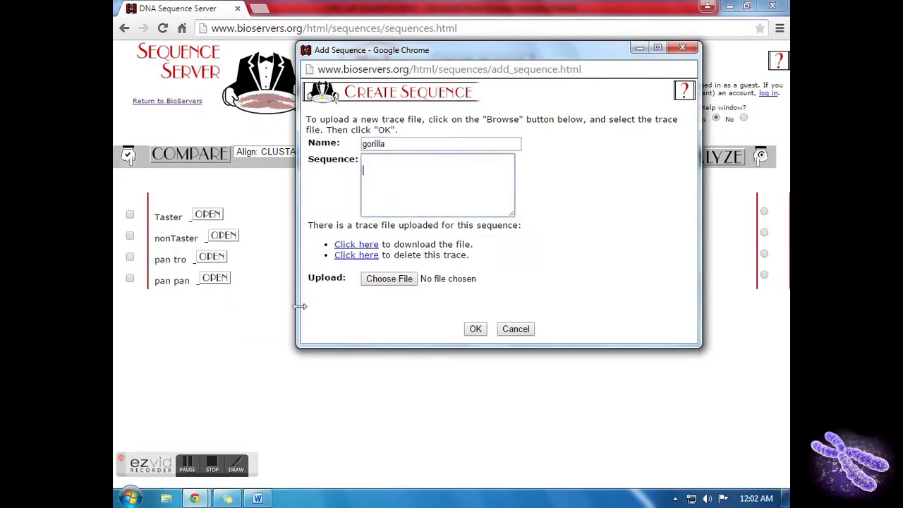
# Copy the Gorilla sequence from Word, paste it and save gorilla
pyautogui.hotkey('alt', 'Tab')
pyautogui.moveTo(228, 228); pyautogui.dragTo(475, 353)
pyautogui.rightClick(379, 195)
pyautogui.click(414, 226)
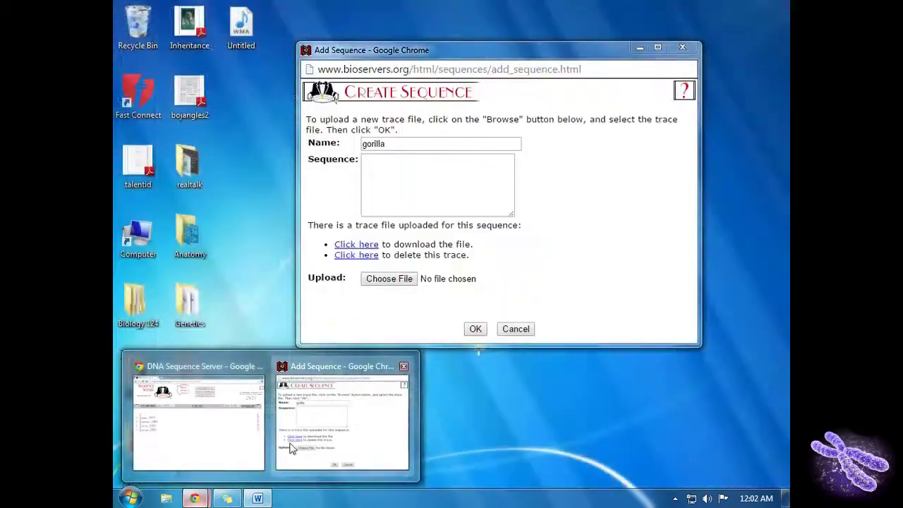
pyautogui.click(292, 449)
pyautogui.click(365, 177)
pyautogui.hotkey('ctrl', 'v')
pyautogui.click(474, 330)
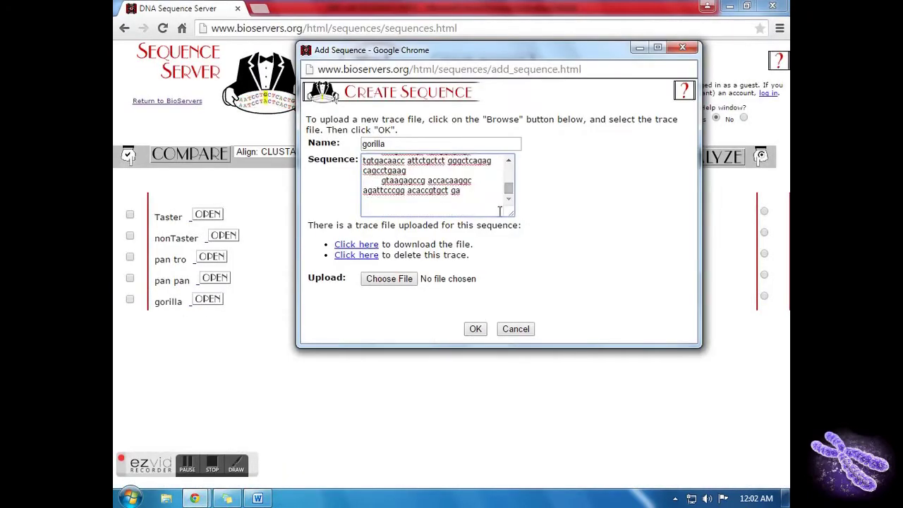
# Copy the forward primer from Word and save it to the list
pyautogui.click(258, 498)
pyautogui.moveTo(234, 244); pyautogui.dragTo(589, 246)
pyautogui.rightClick(554, 243)
pyautogui.click(585, 263)
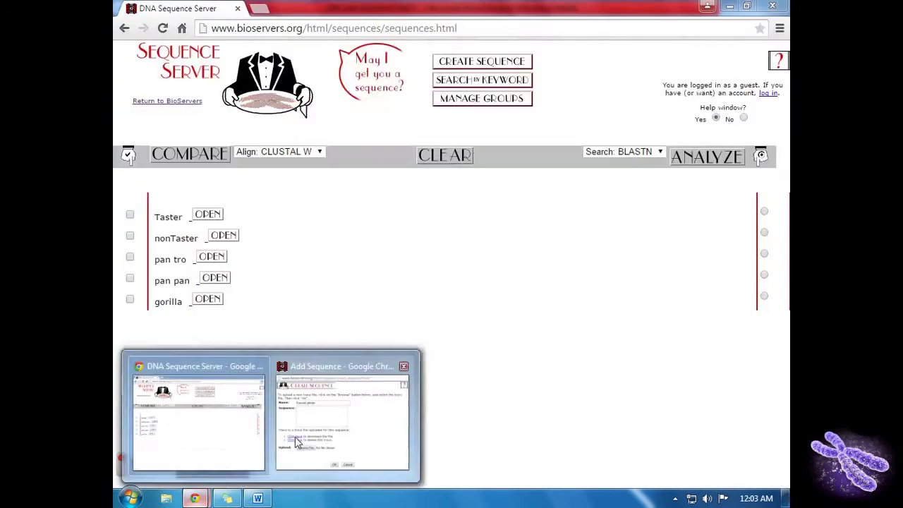
pyautogui.click(296, 441)
pyautogui.click(474, 329)
# Name the next sequence 'amplicon' and copy the AMPLICON 101-321 bases from Word
pyautogui.tripleClick(423, 144)
pyautogui.write('amp')
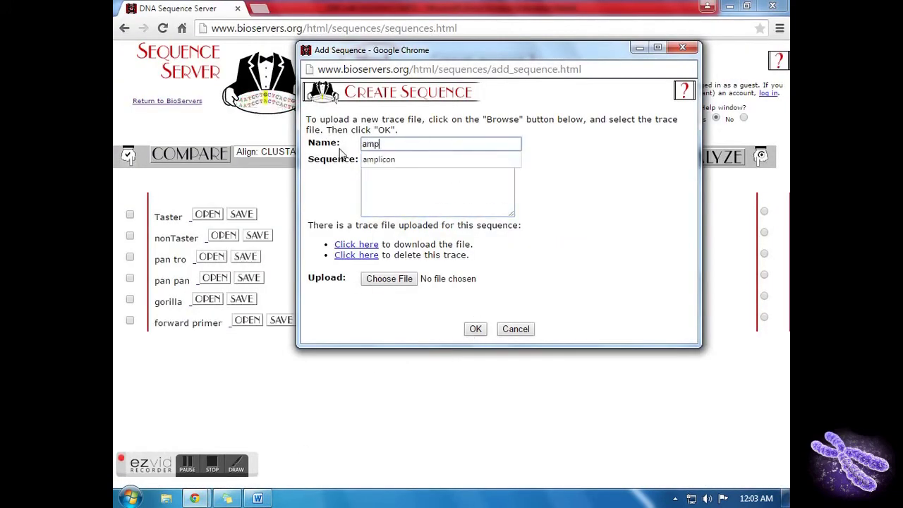
pyautogui.write('licon')
pyautogui.click(257, 498)
pyautogui.scroll(-15, 452, 282)
pyautogui.click(227, 281)
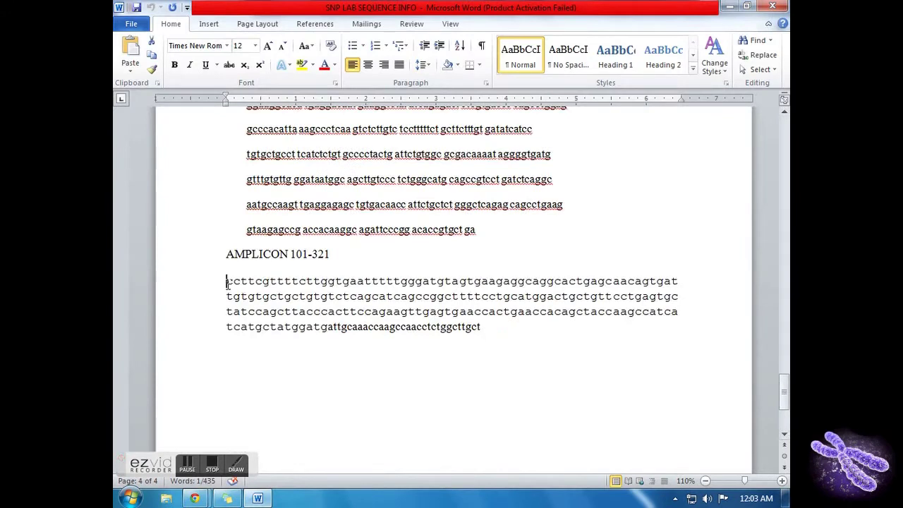
pyautogui.keyDown('shift'); pyautogui.click(480, 327); pyautogui.keyUp('shift')
pyautogui.rightClick(374, 301)
pyautogui.click(405, 99)
# Paste the amplicon bases, save the sequence and close the editing window
pyautogui.moveTo(194, 498)
pyautogui.click(184, 448)
pyautogui.click(424, 184)
pyautogui.hotkey('ctrl', 'v')
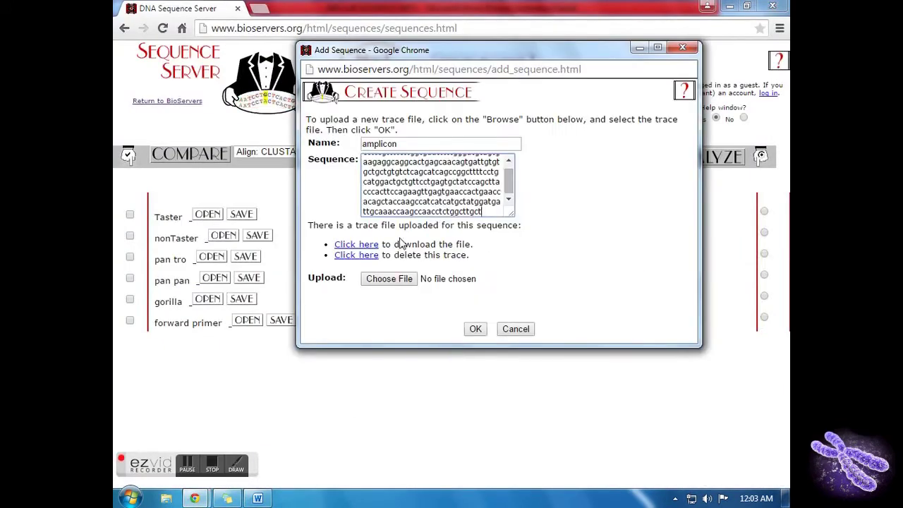
pyautogui.click(476, 328)
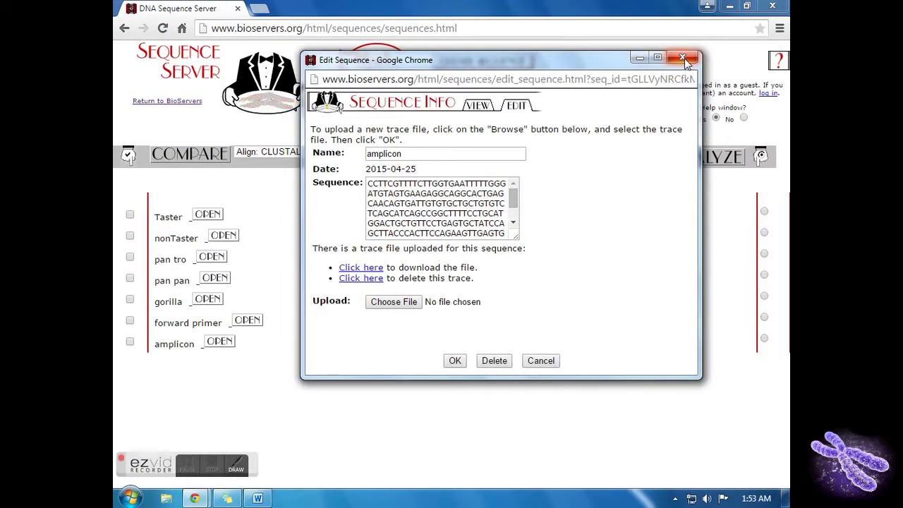
pyautogui.click(682, 58)
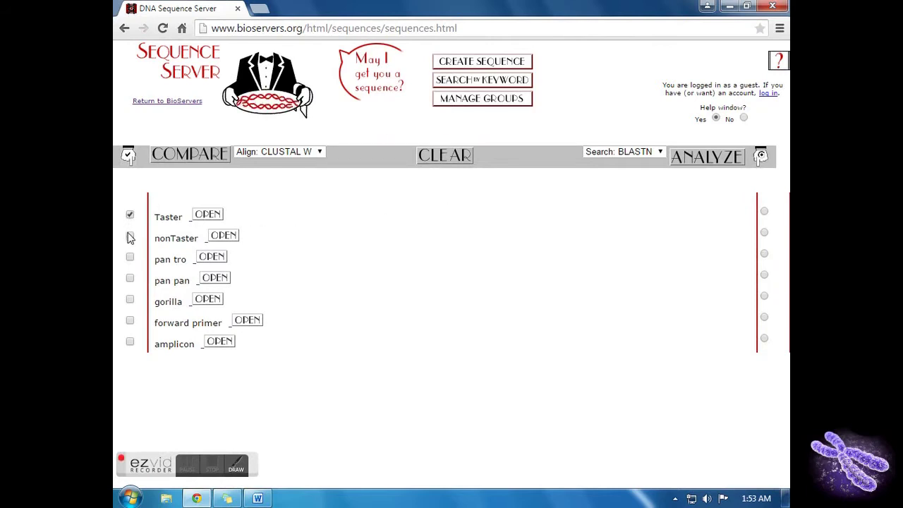
# Run ClustalW on Taster, nonTaster and amplicon, then scroll the maximized alignment
pyautogui.click(129, 236)
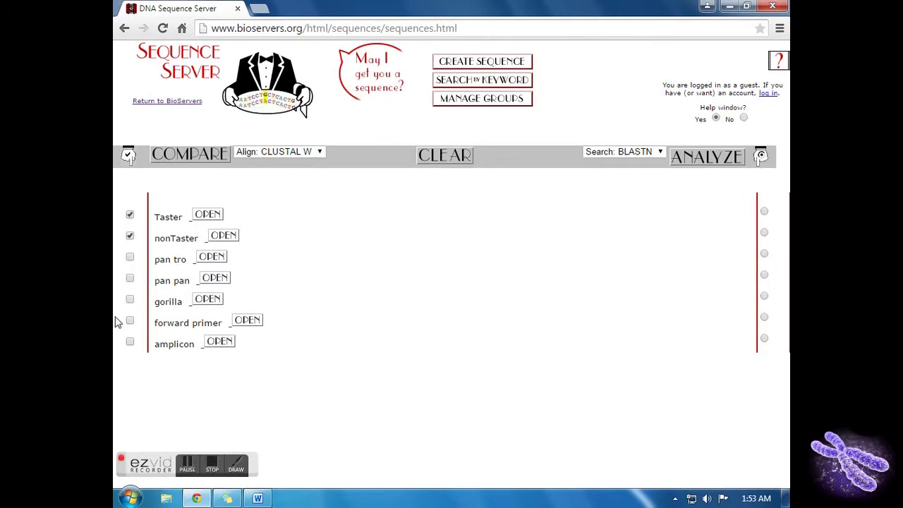
pyautogui.click(130, 341)
pyautogui.click(178, 156)
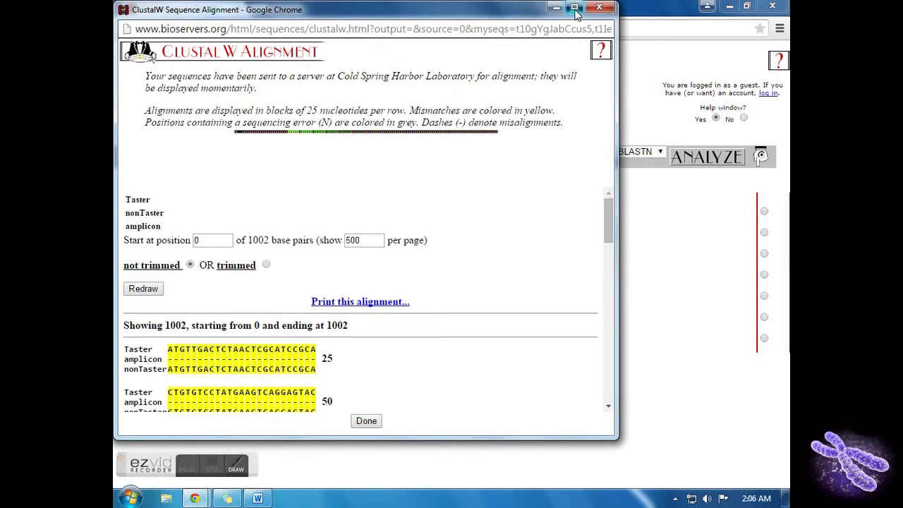
pyautogui.click(575, 7)
pyautogui.moveTo(783, 215); pyautogui.dragTo(782, 252)
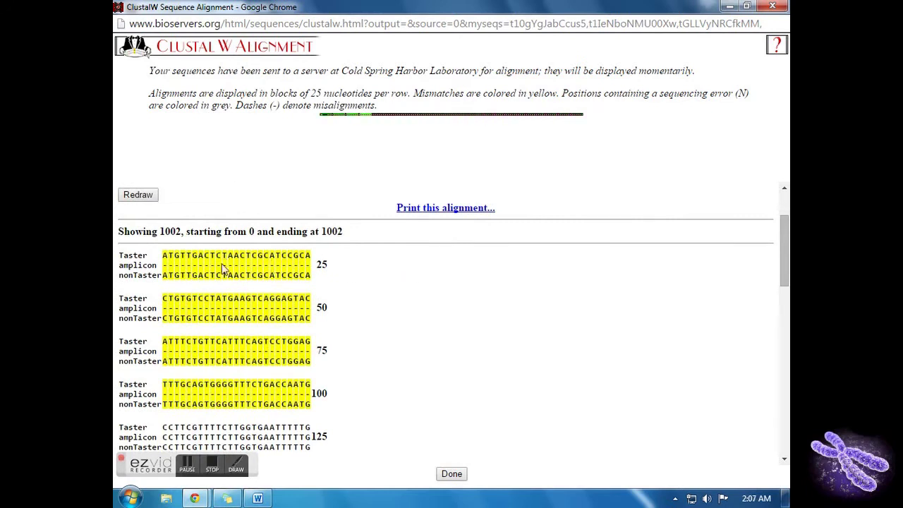
pyautogui.moveTo(785, 261); pyautogui.dragTo(787, 322)
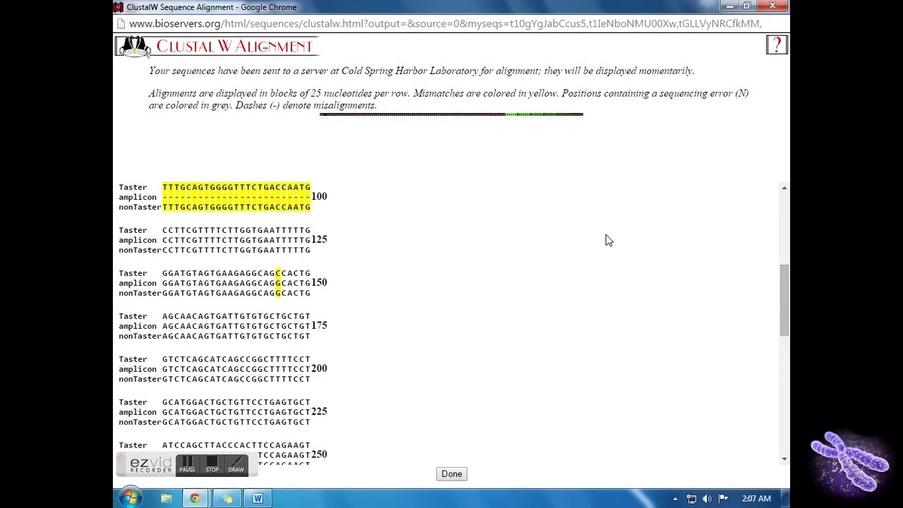
# Drop amplicon and align only Taster and nonTaster, showing 1100 bases per page
pyautogui.click(772, 6)
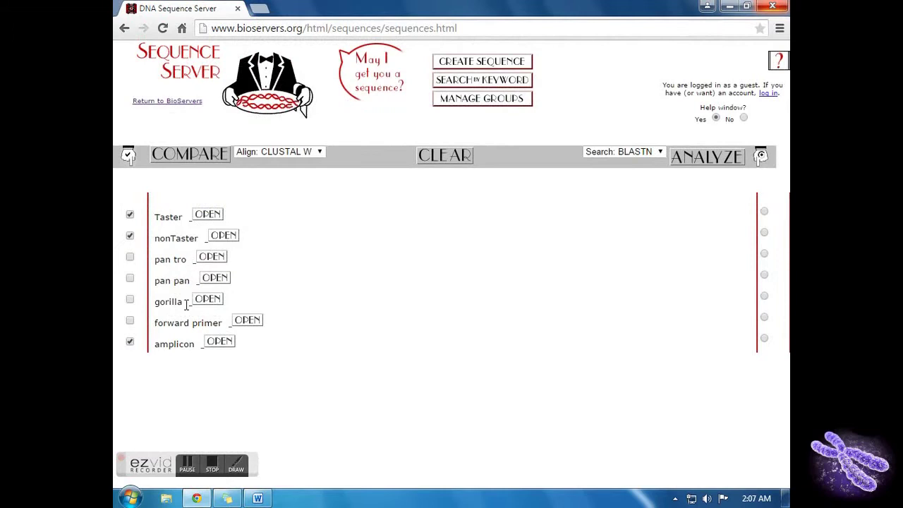
pyautogui.click(130, 343)
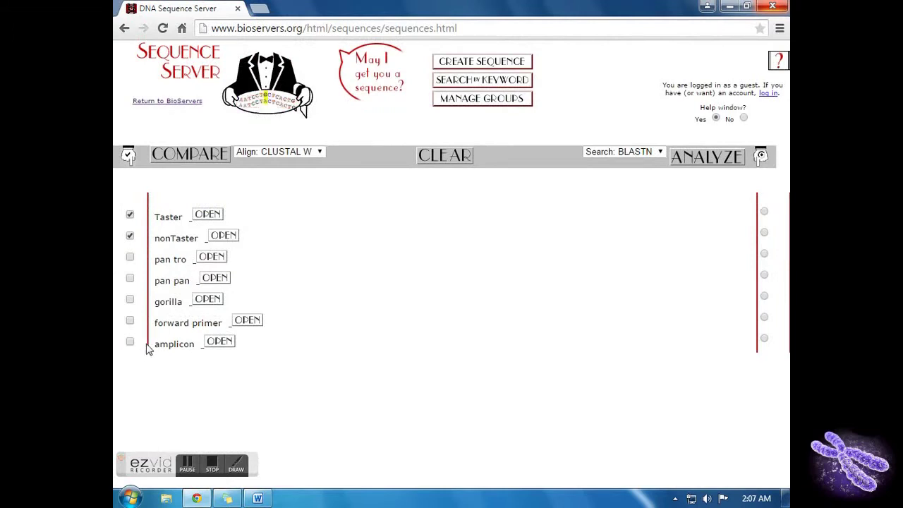
pyautogui.click(191, 154)
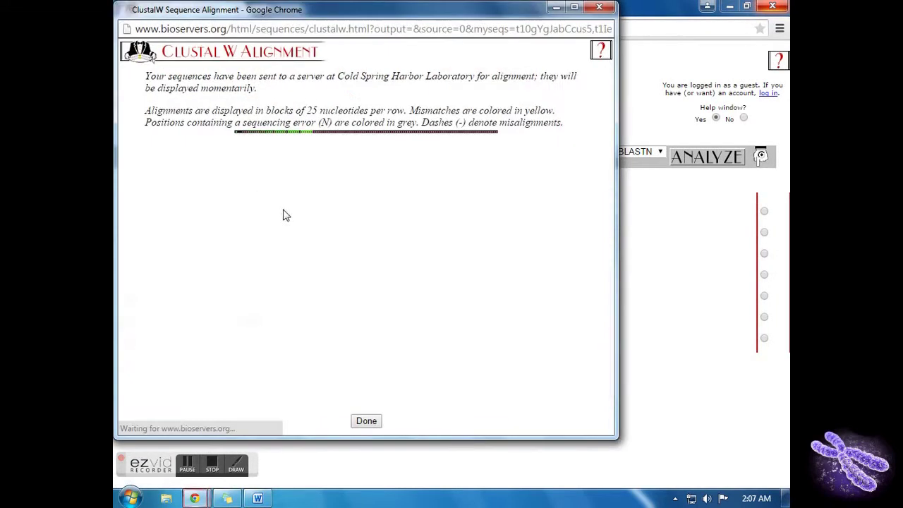
pyautogui.click(574, 6)
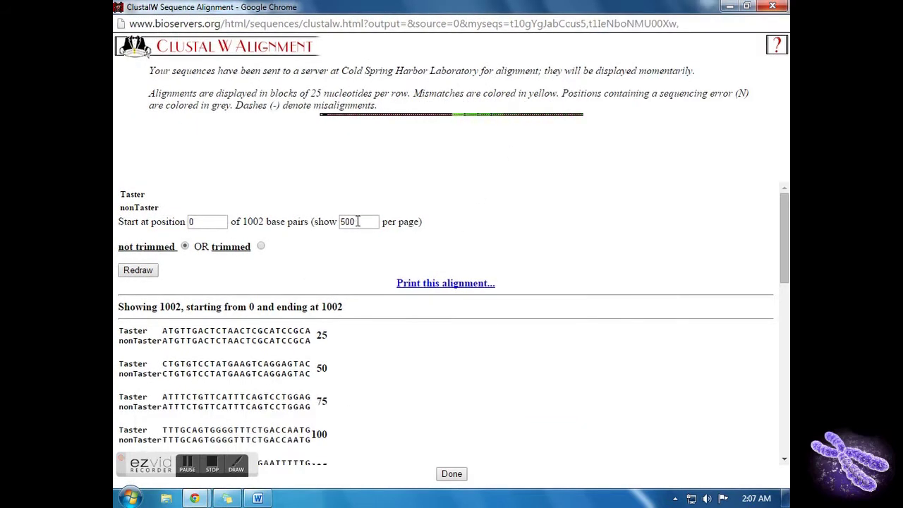
pyautogui.moveTo(357, 221); pyautogui.dragTo(340, 222)
pyautogui.write('1100')
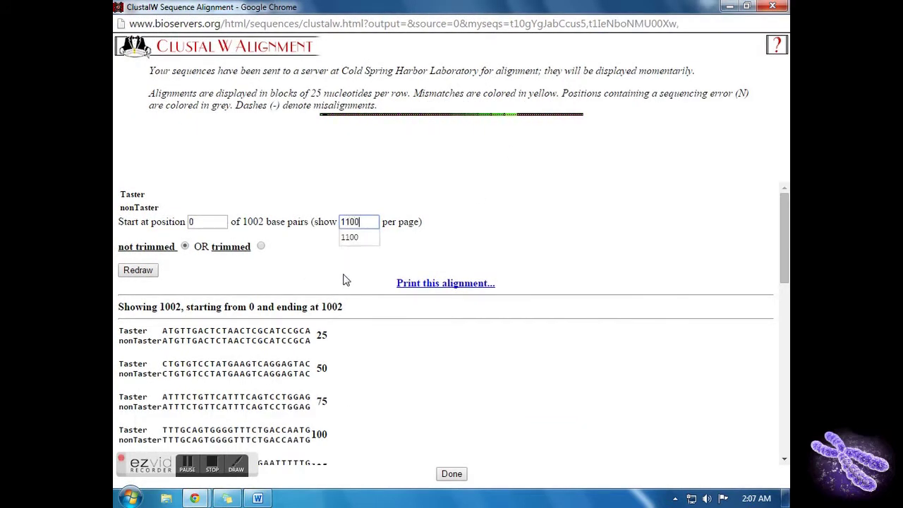
pyautogui.click(137, 270)
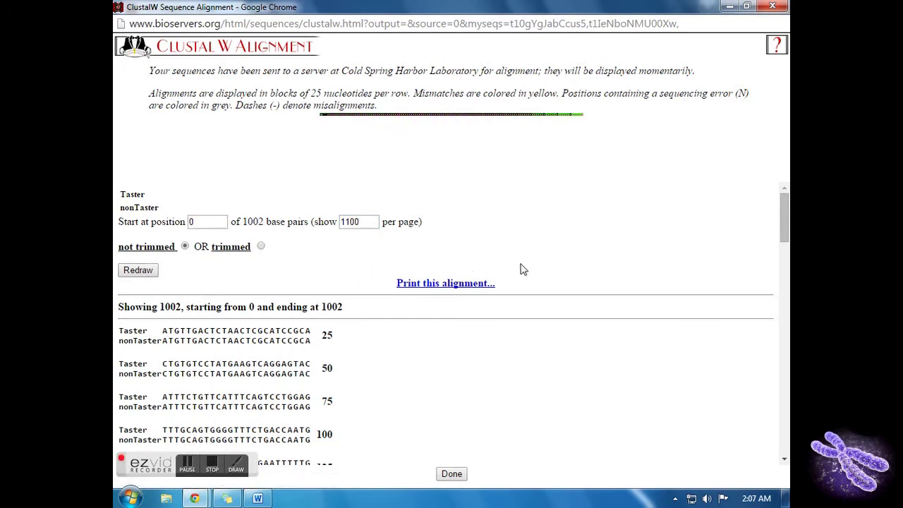
# Scroll the alignment to inspect the SNP near position 150, then close it
pyautogui.scroll(-3, 296, 302)
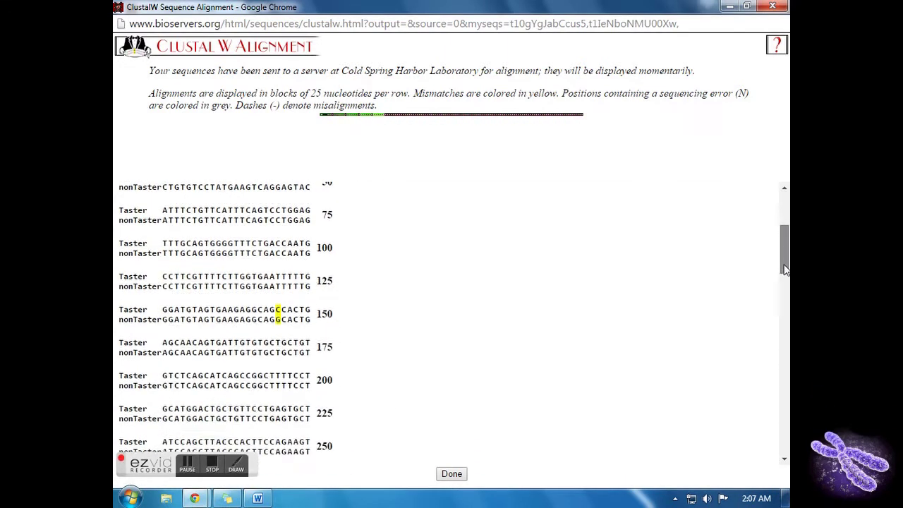
pyautogui.moveTo(786, 274); pyautogui.dragTo(787, 212)
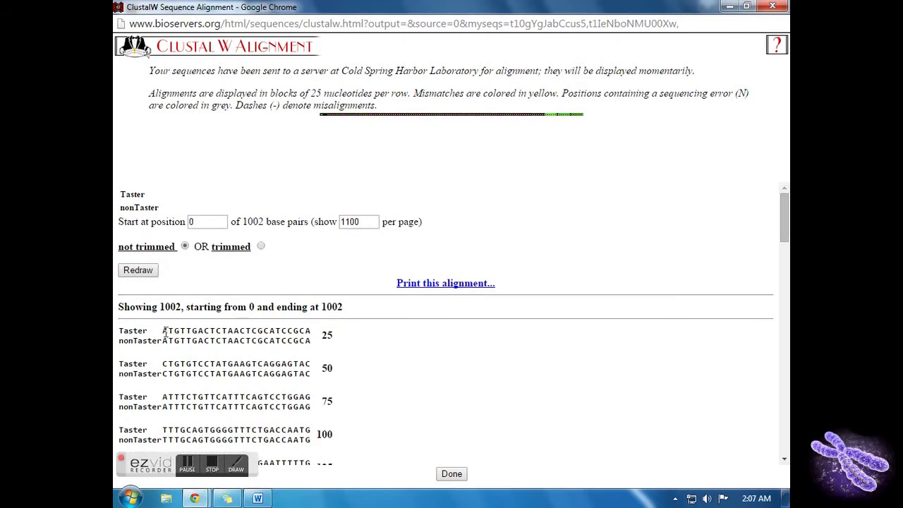
pyautogui.moveTo(164, 330)
pyautogui.mouseDown()
pyautogui.moveTo(173, 339)
pyautogui.moveTo(175, 332)
pyautogui.mouseUp()
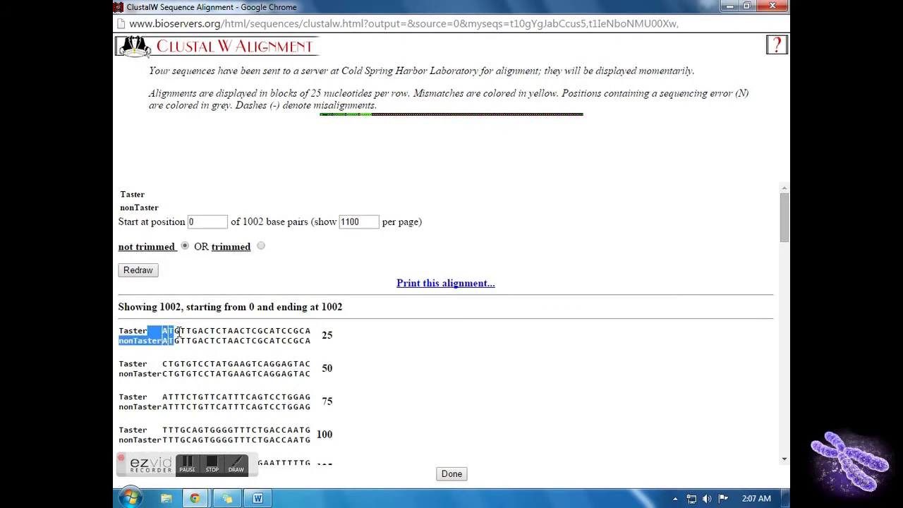
pyautogui.click(169, 337)
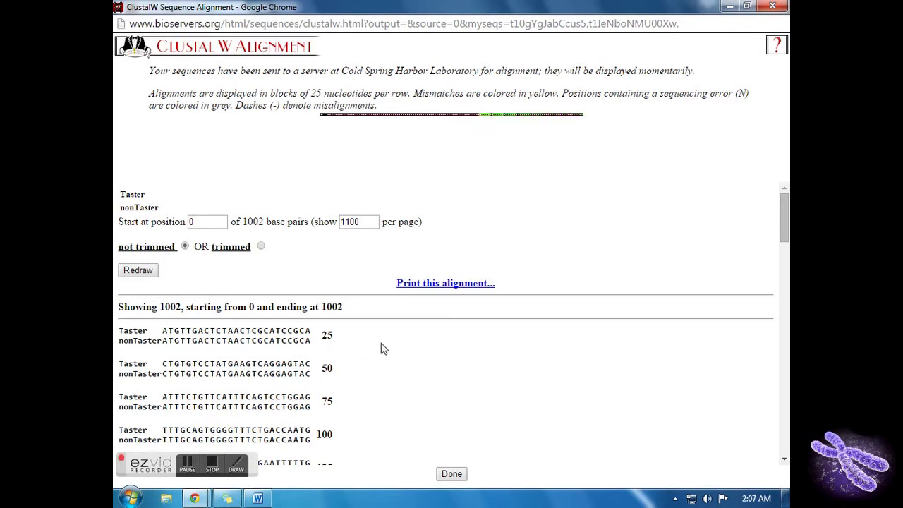
pyautogui.click(773, 6)
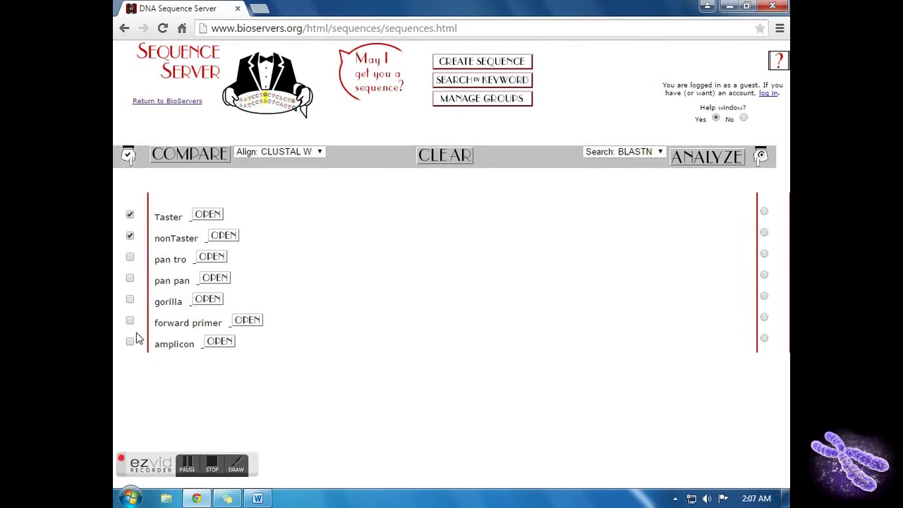
# Add pan tro, pan pan and gorilla, then review the human–primate SNPs in the five-way alignment
pyautogui.click(129, 258)
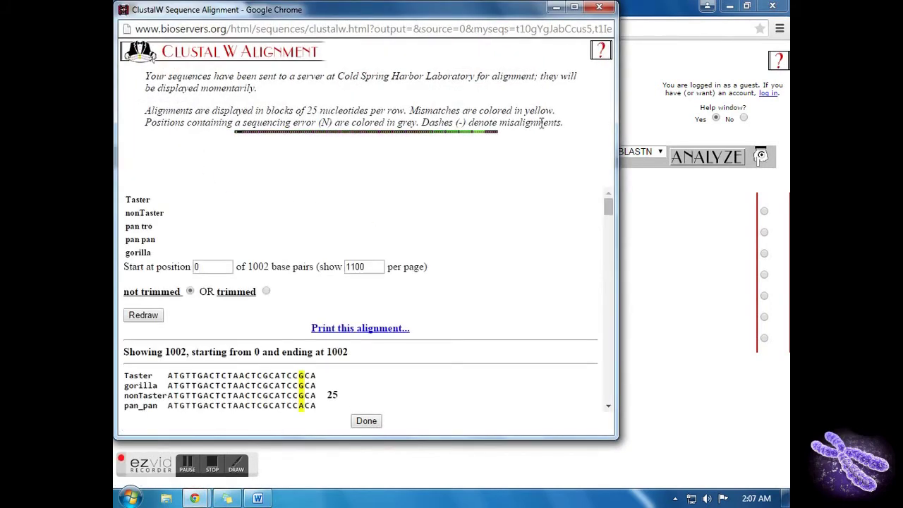
pyautogui.click(575, 6)
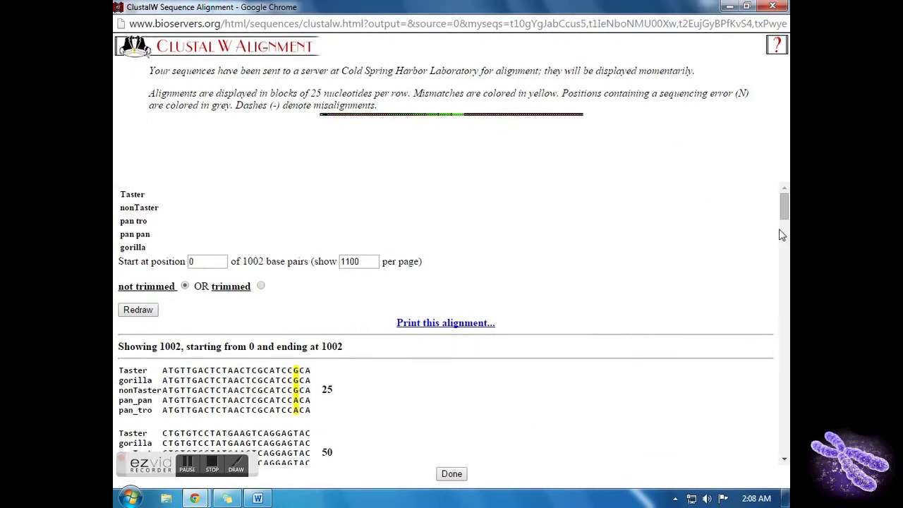
pyautogui.scroll(-6, 781, 240)
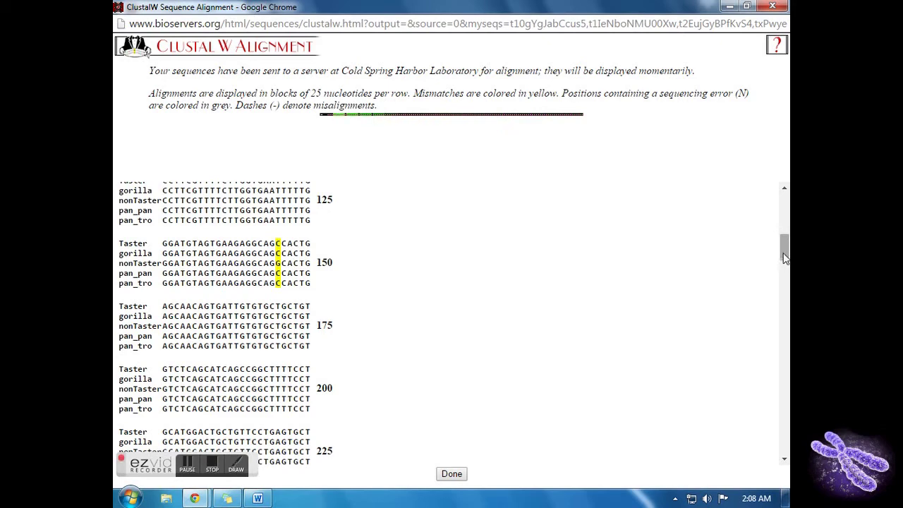
pyautogui.moveTo(783, 264); pyautogui.dragTo(780, 403)
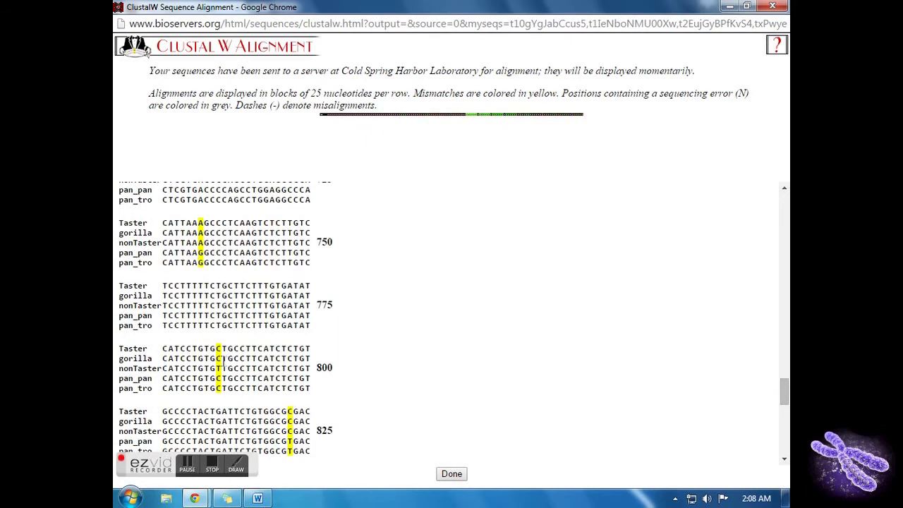
pyautogui.scroll(-4, 280, 364)
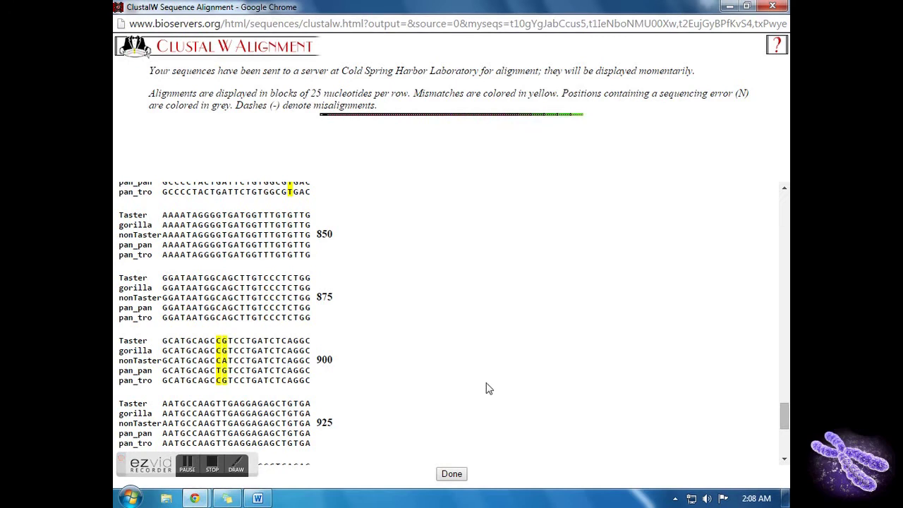
pyautogui.moveTo(784, 416)
pyautogui.mouseDown()
pyautogui.moveTo(785, 428)
pyautogui.moveTo(784, 417)
pyautogui.mouseUp()
pyautogui.click(772, 7)
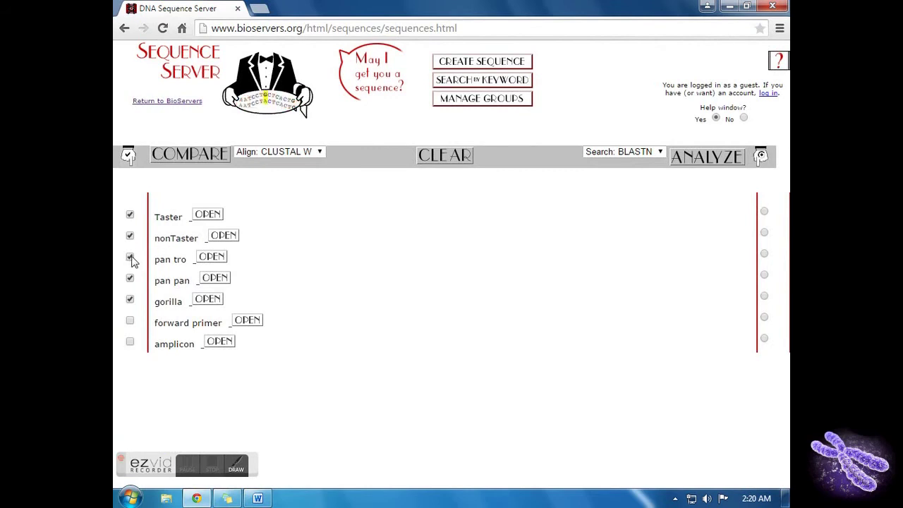
# Swap the primates for forward primer and align it with Taster and nonTaster, matching around positions 101–144
pyautogui.click(129, 299)
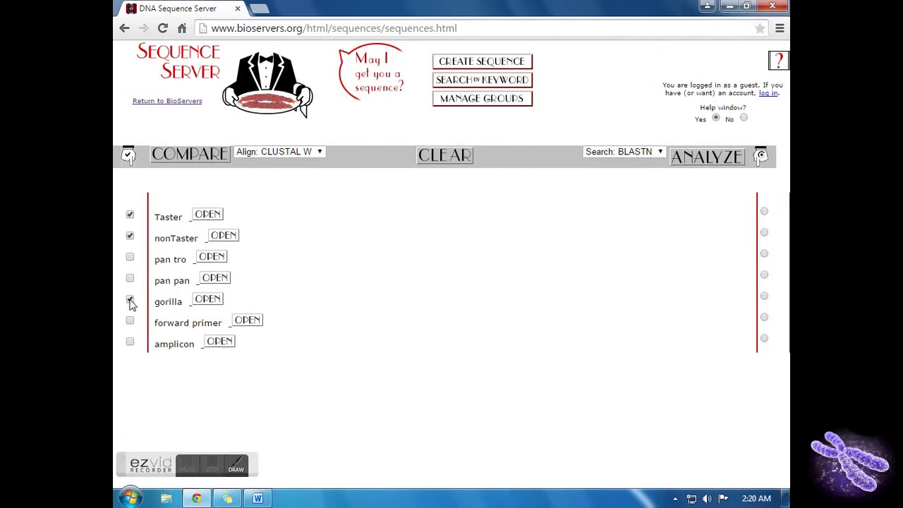
pyautogui.click(131, 322)
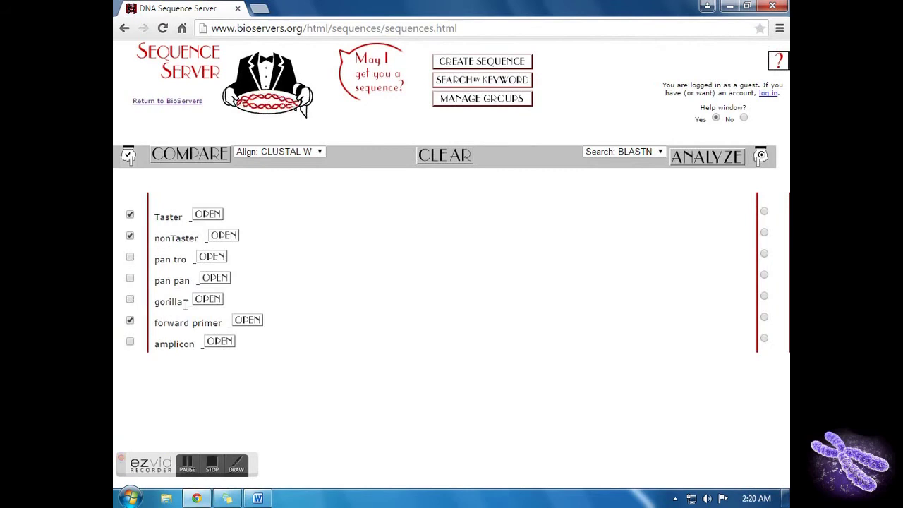
pyautogui.click(194, 162)
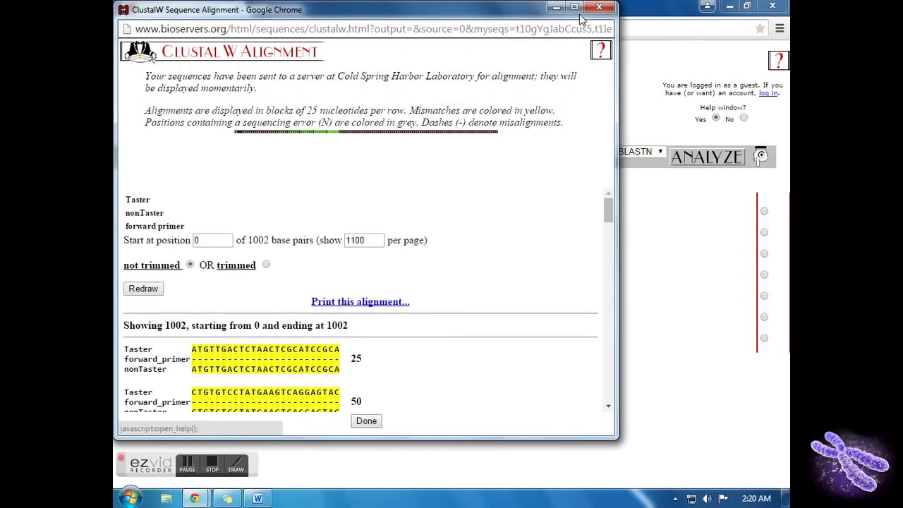
pyautogui.click(575, 6)
pyautogui.moveTo(783, 209); pyautogui.dragTo(784, 247)
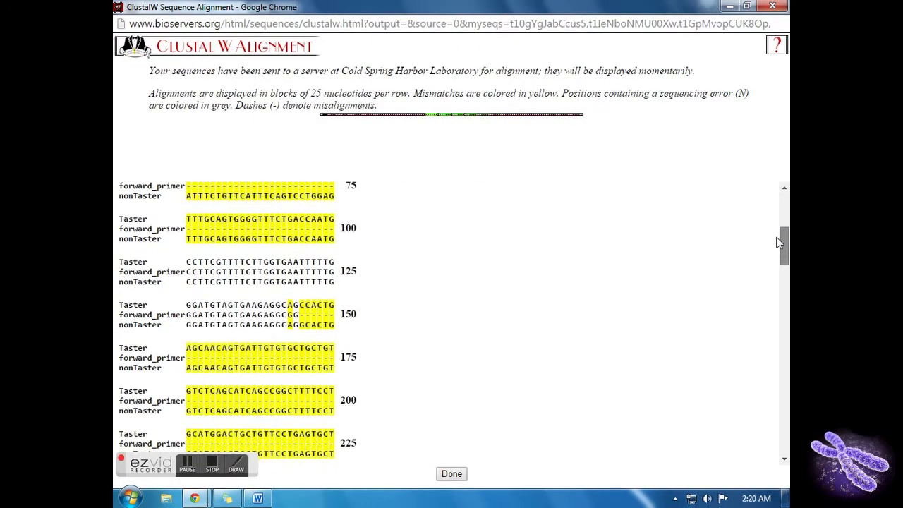